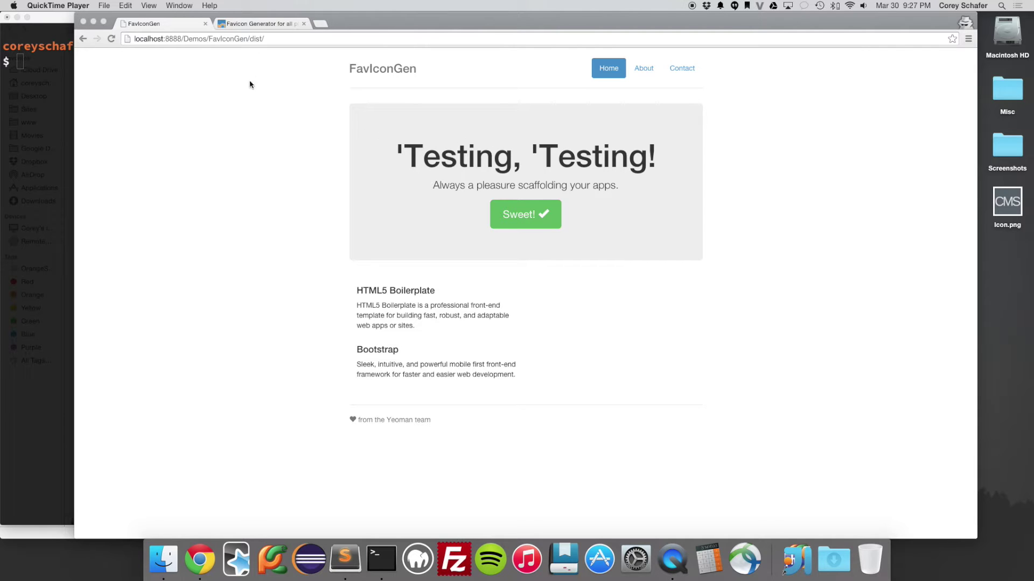
# Step: Switch Chrome to the Favicon Generator tab (realfavicongenerator.net)
pyautogui.click(259, 24)
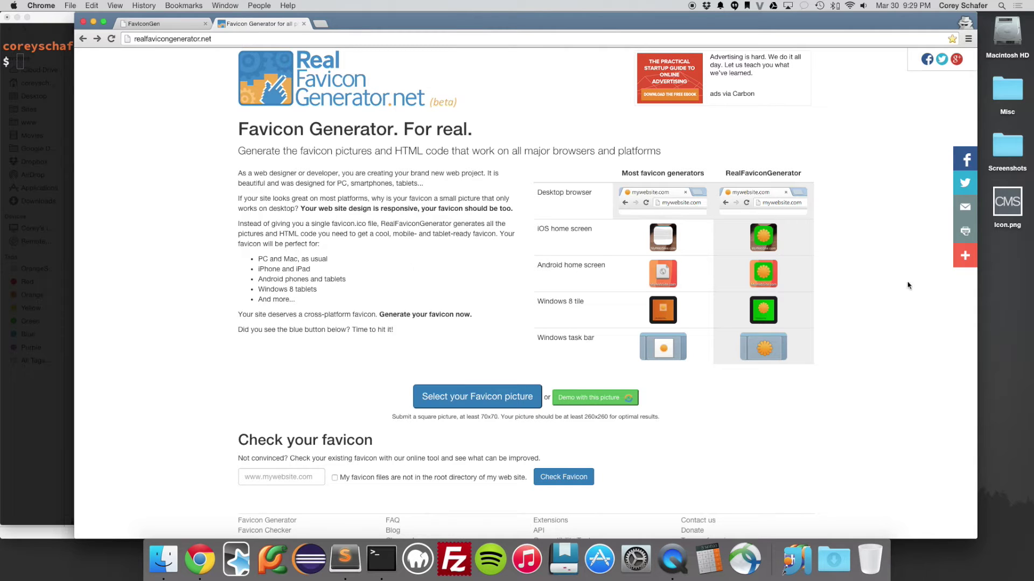
pyautogui.click(1003, 229)
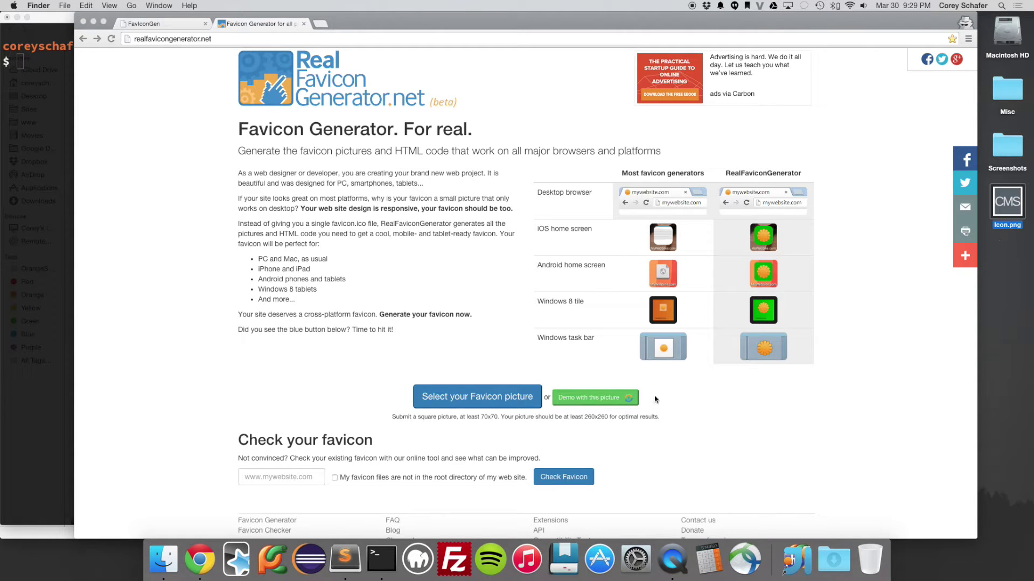
pyautogui.click(508, 443)
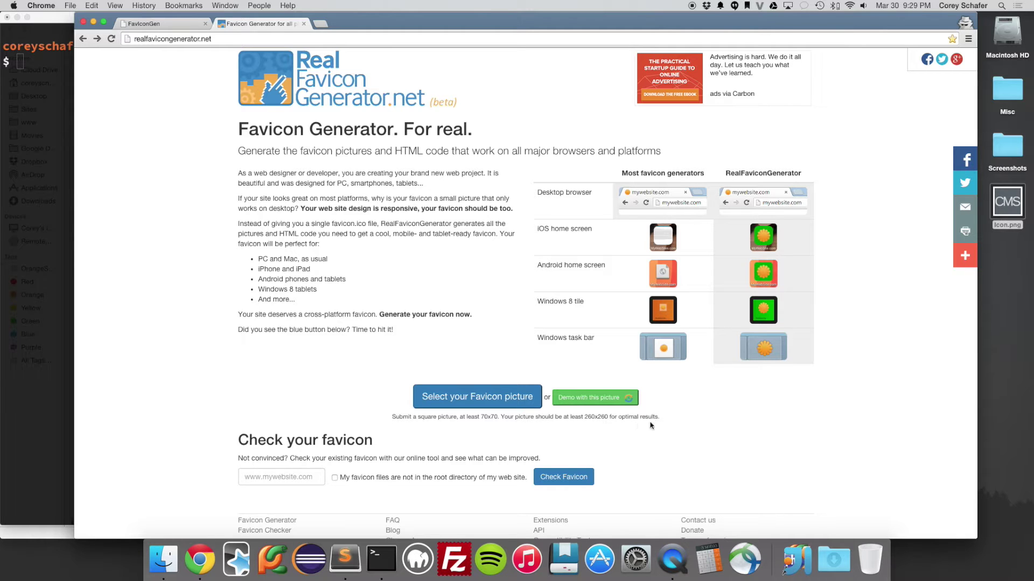
pyautogui.doubleClick(1006, 202)
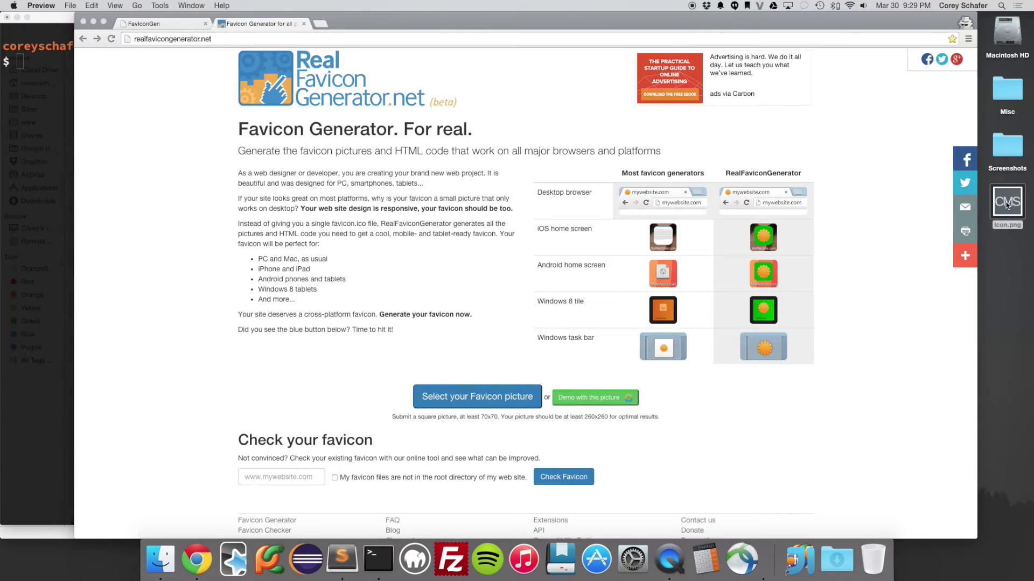
pyautogui.moveTo(139, 31); pyautogui.dragTo(332, 70)
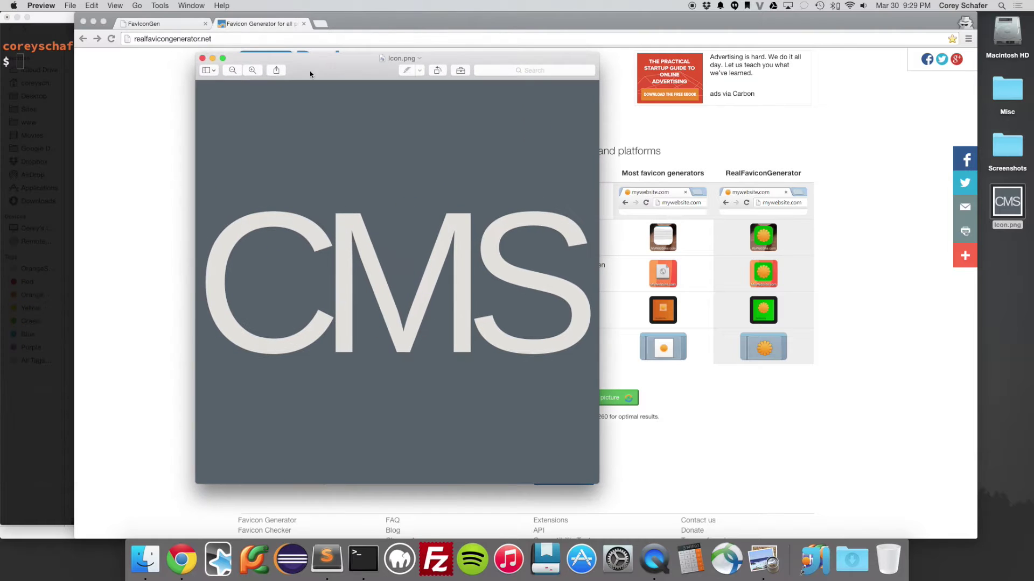
pyautogui.click(203, 58)
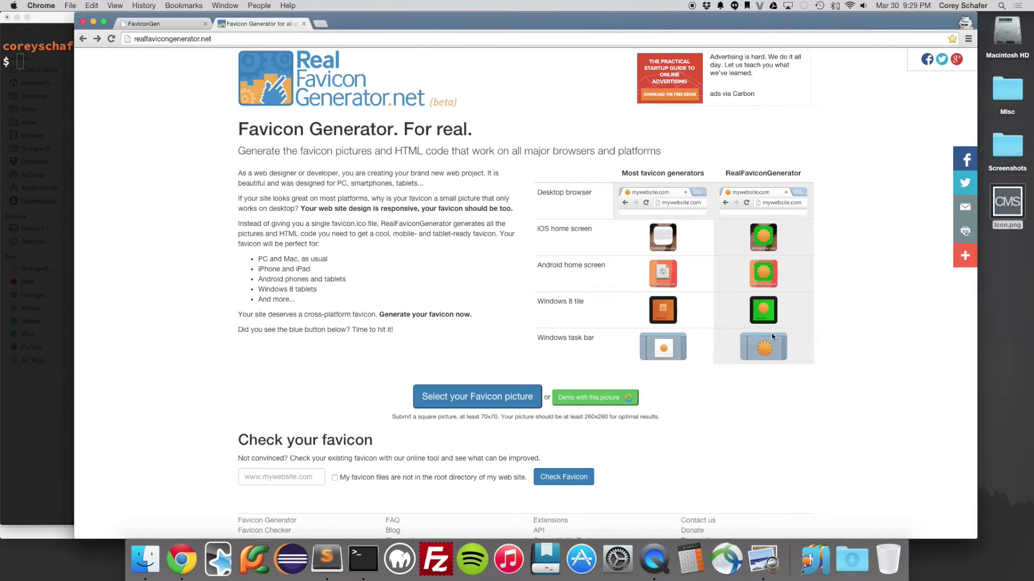
# Step: Upload Icon.png from the Desktop folder as the favicon picture
pyautogui.click(509, 404)
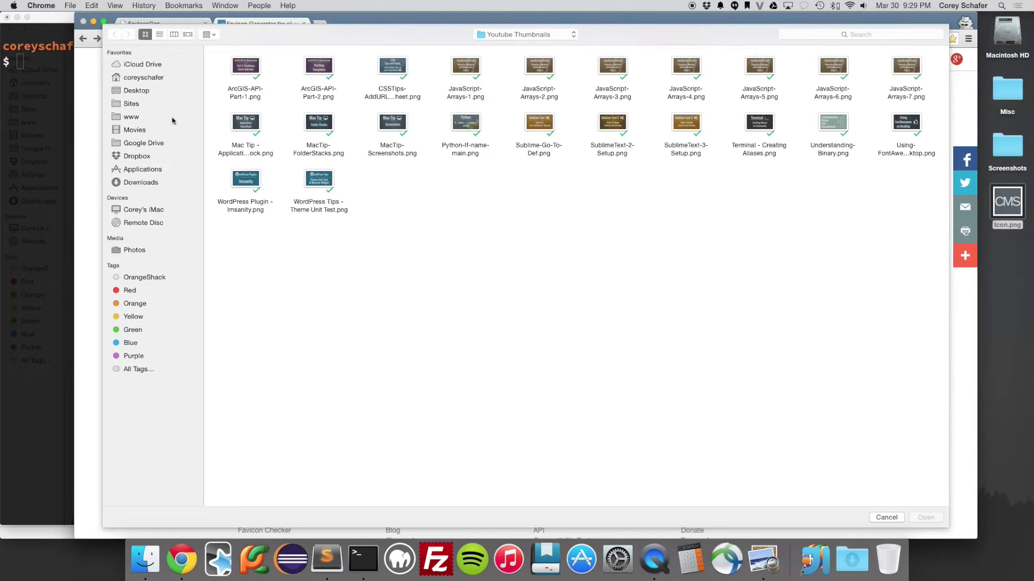
pyautogui.click(148, 91)
pyautogui.click(248, 78)
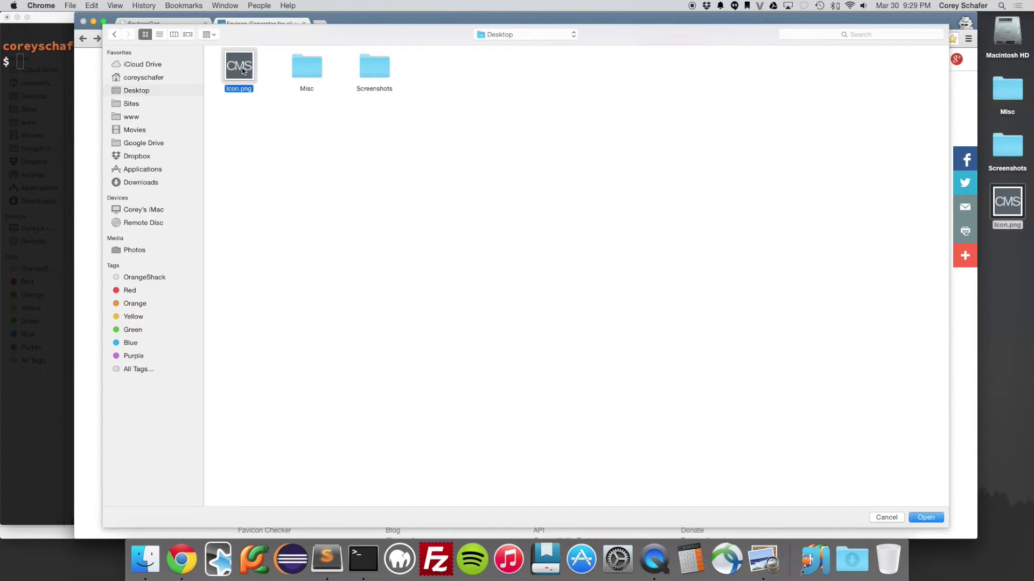
pyautogui.click(925, 517)
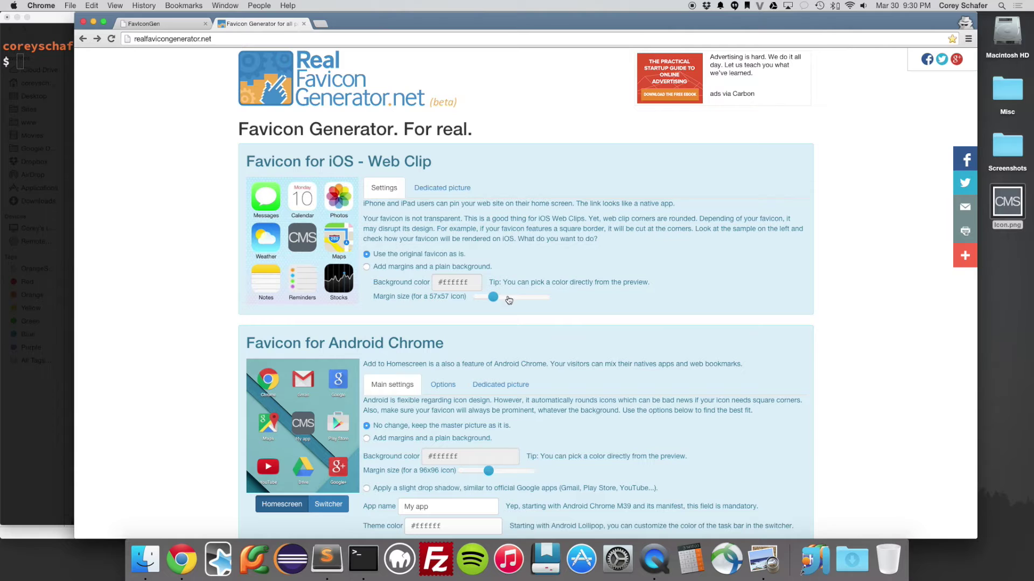
# Step: Try margins on the iOS icon, then revert to the original iOS picture
pyautogui.scroll(-1, 409, 275)
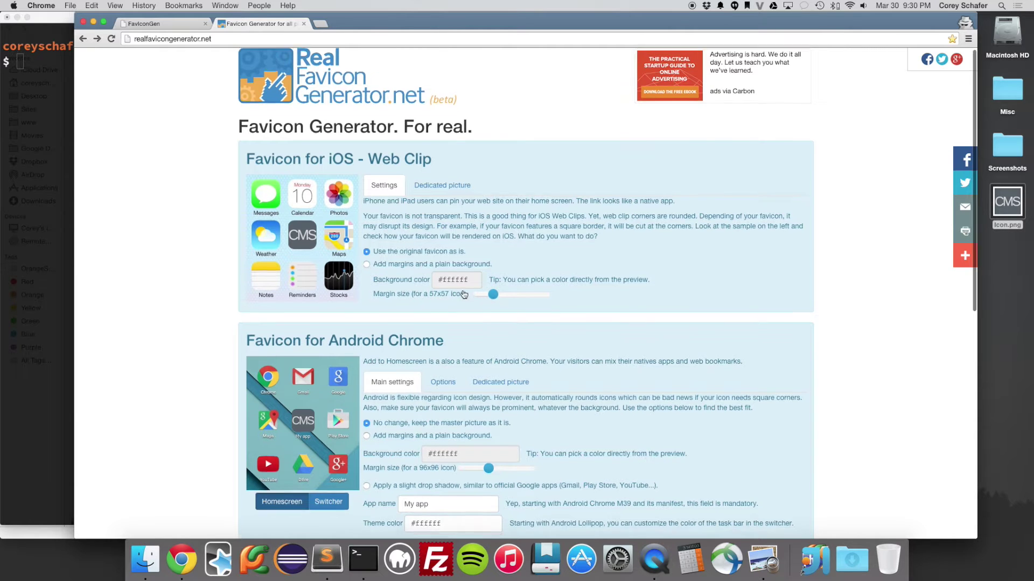
pyautogui.click(366, 259)
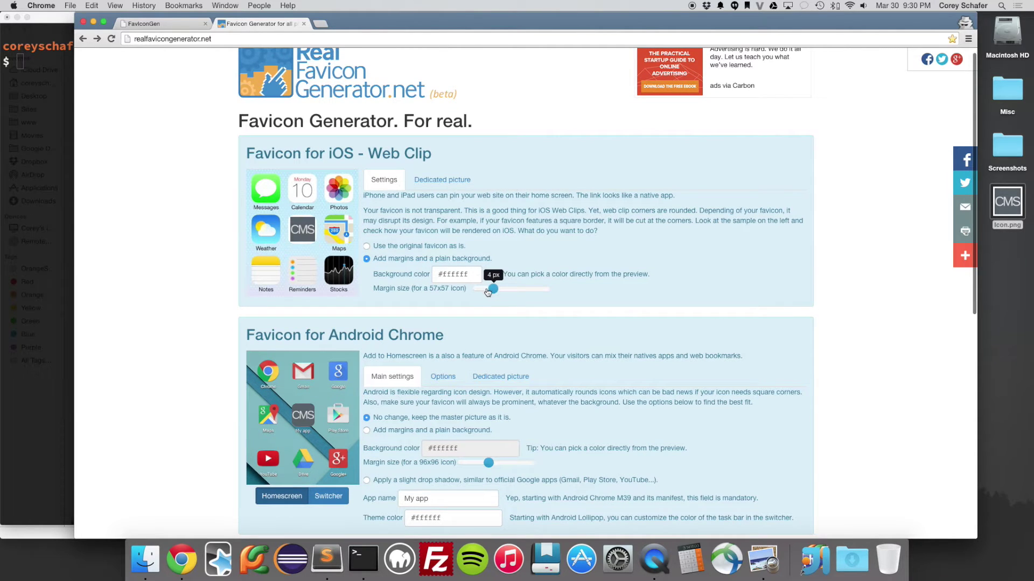
pyautogui.moveTo(493, 289)
pyautogui.mouseDown()
pyautogui.moveTo(513, 289)
pyautogui.moveTo(497, 295)
pyautogui.mouseUp()
pyautogui.click(367, 246)
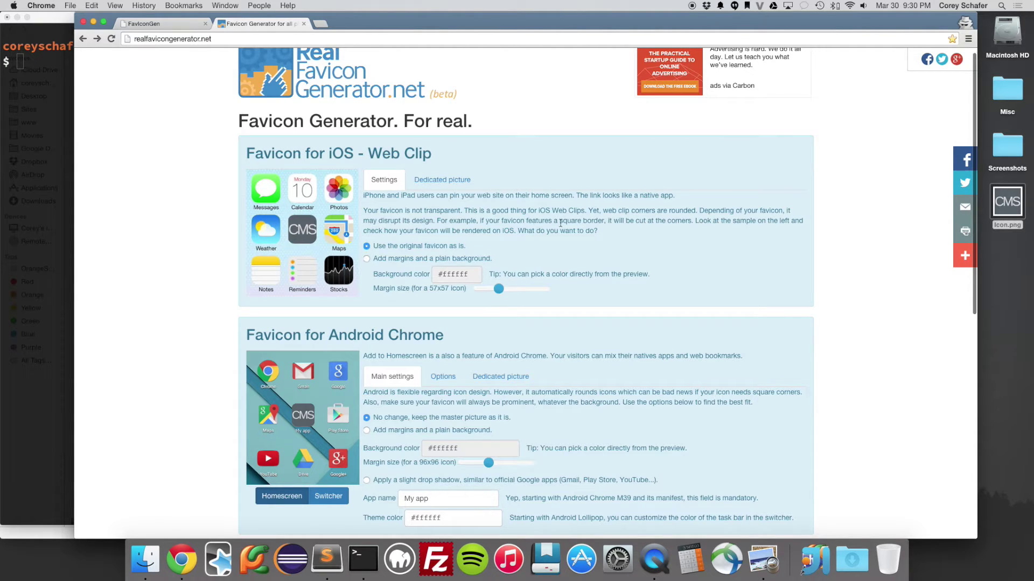
# Step: Set the Windows 8 tile background to custom blue #166fc2 after trying other swatches
pyautogui.scroll(-3, 561, 227)
pyautogui.scroll(-10, 562, 227)
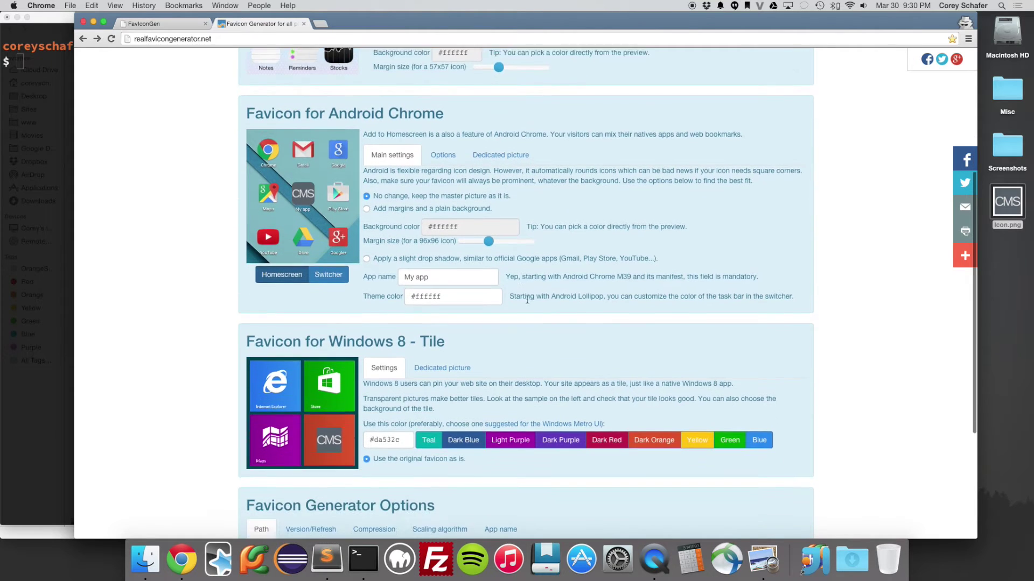
pyautogui.scroll(-1, 427, 277)
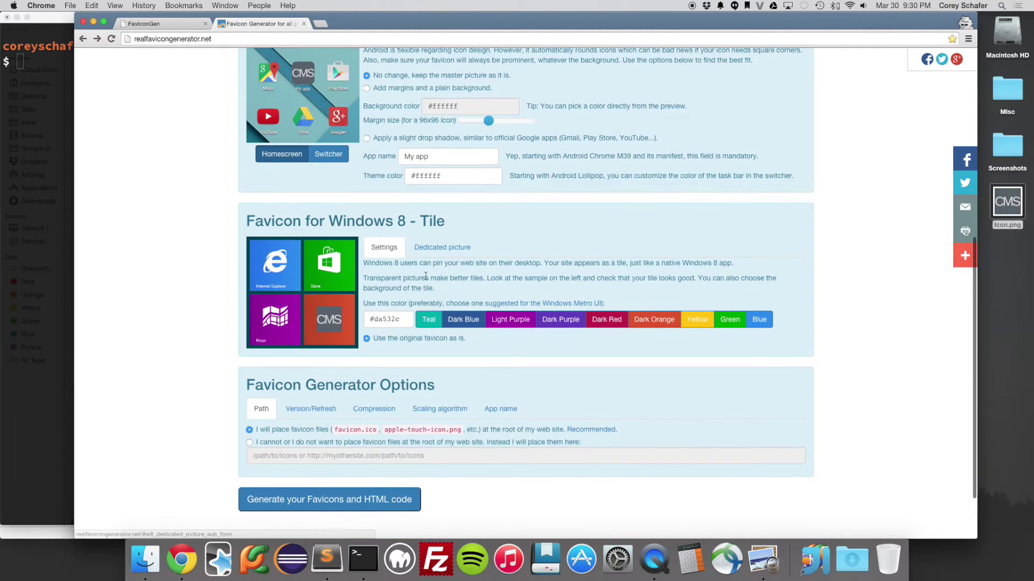
pyautogui.moveTo(332, 221); pyautogui.dragTo(416, 223)
pyautogui.click(455, 226)
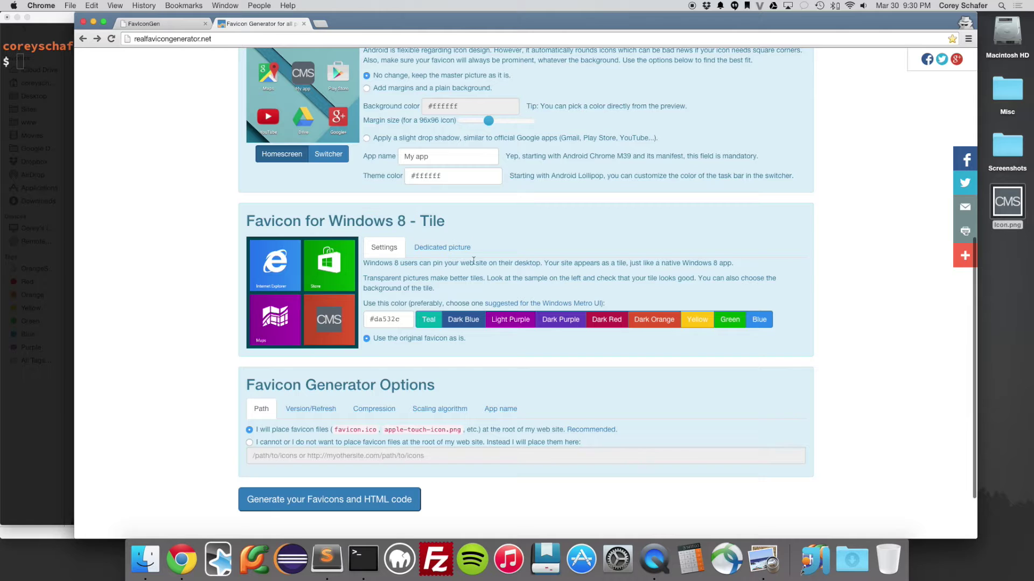
pyautogui.scroll(-1, 510, 302)
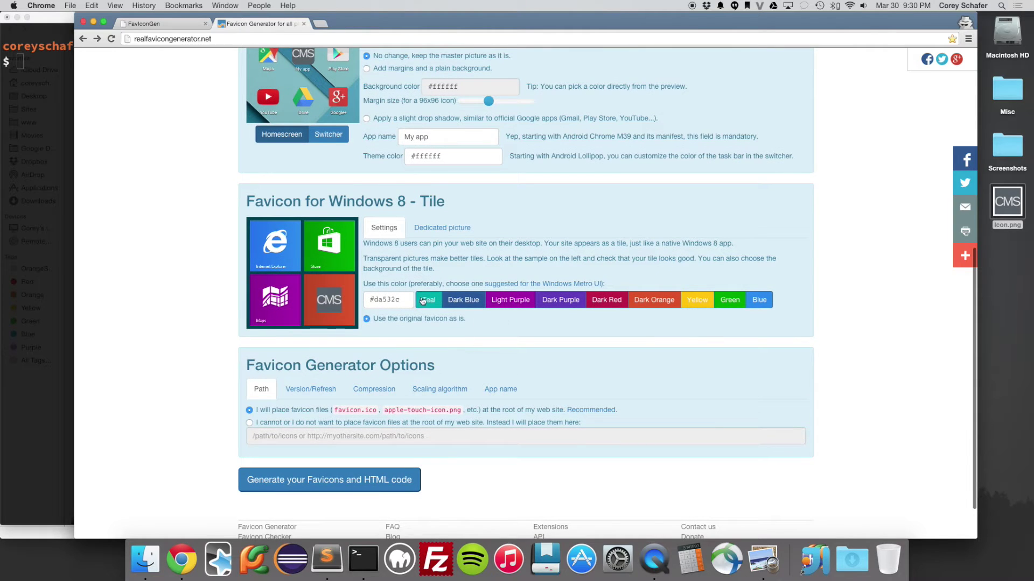
pyautogui.click(463, 300)
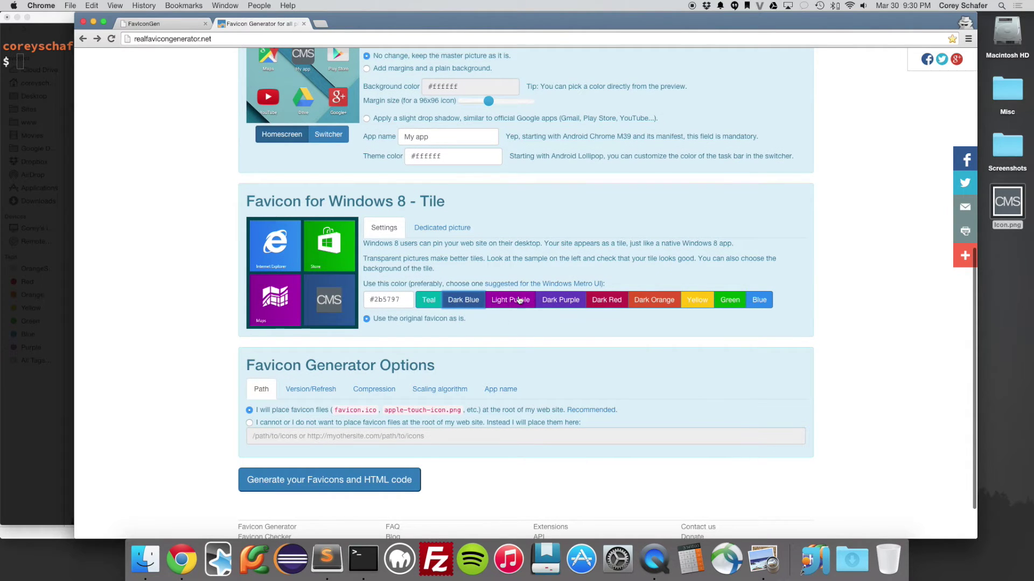
pyautogui.click(696, 303)
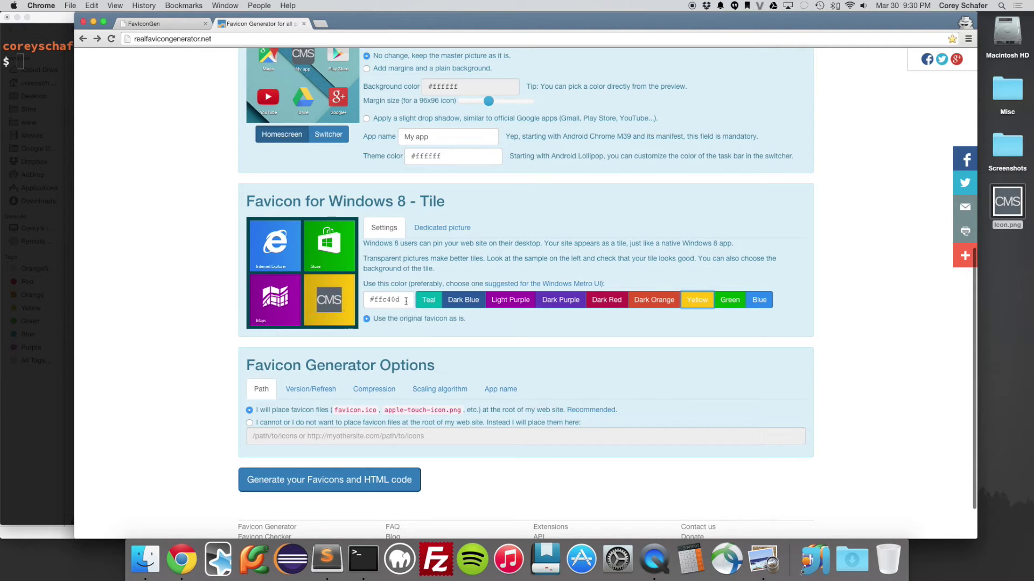
pyautogui.click(388, 300)
pyautogui.moveTo(423, 333); pyautogui.dragTo(379, 356)
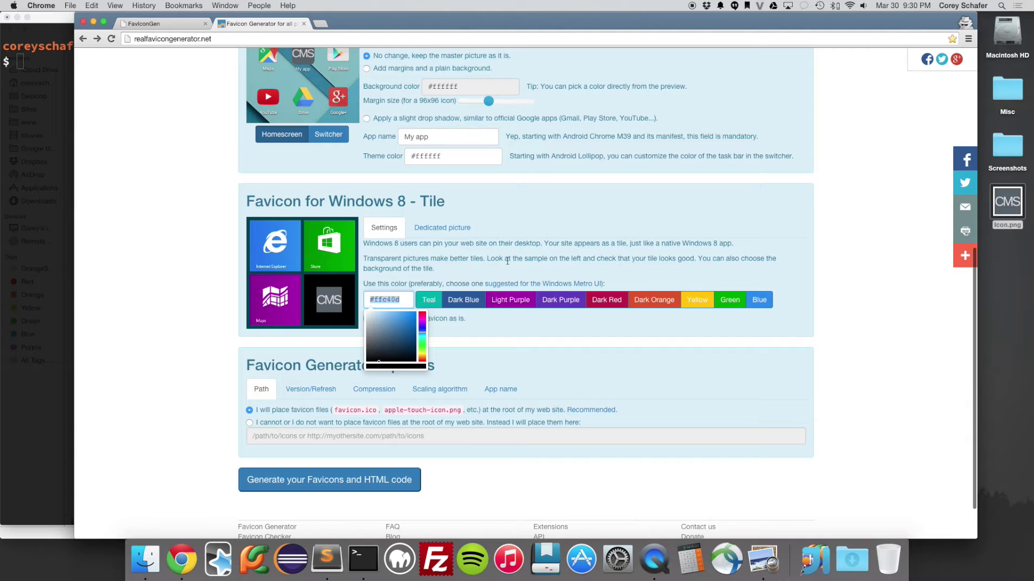
pyautogui.click(409, 324)
pyautogui.click(584, 252)
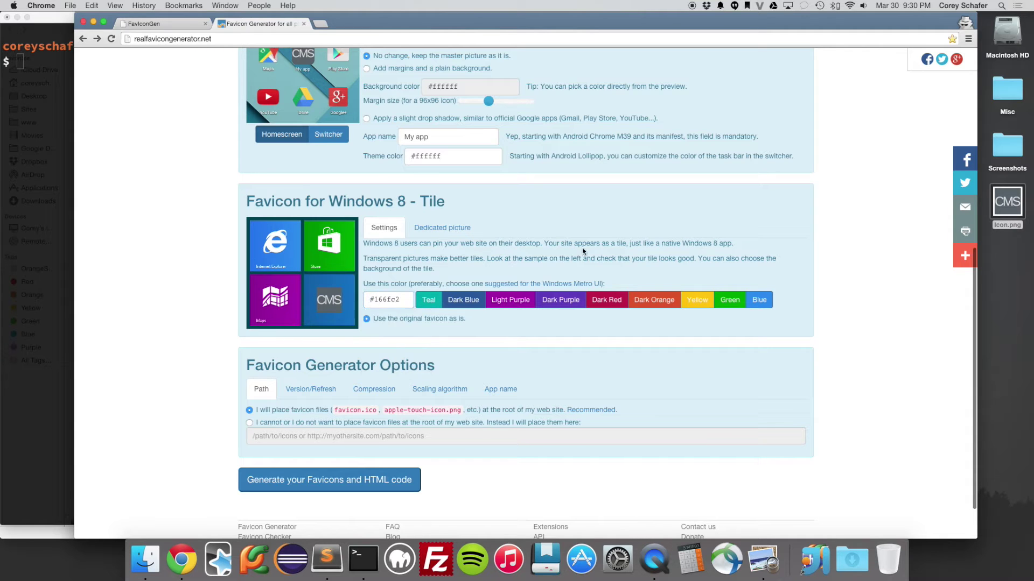
pyautogui.scroll(-2, 583, 277)
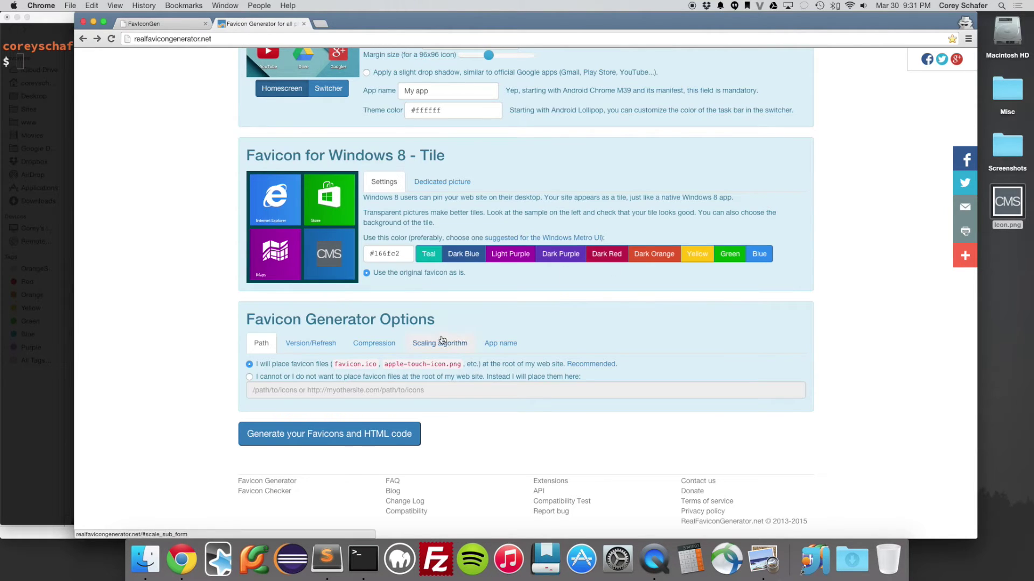
pyautogui.scroll(-1, 452, 342)
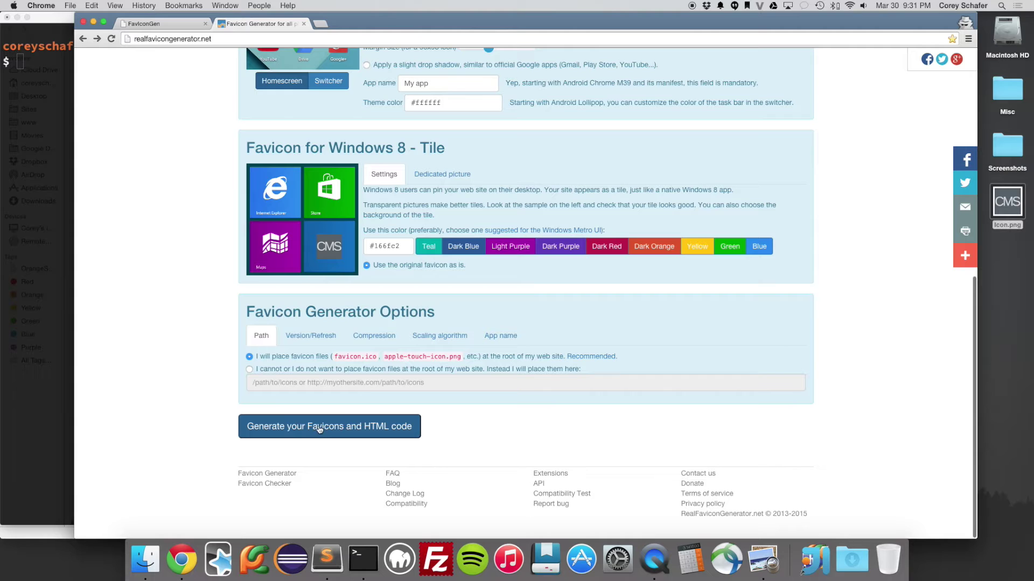
# Step: Generate the favicon set and HTML code, then download the favicons.zip package
pyautogui.click(371, 429)
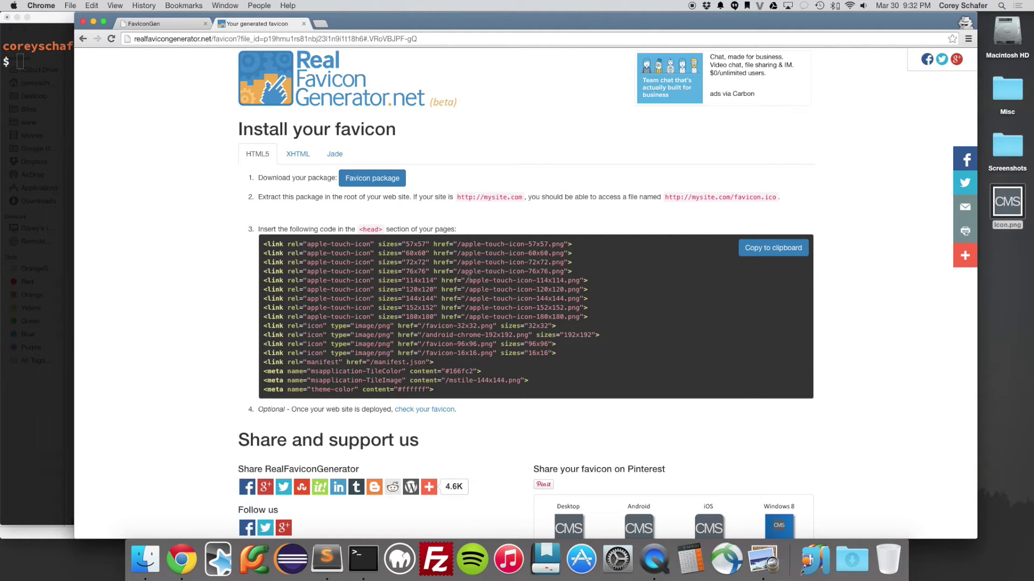
pyautogui.scroll(-5, 570, 262)
pyautogui.scroll(-1, 568, 262)
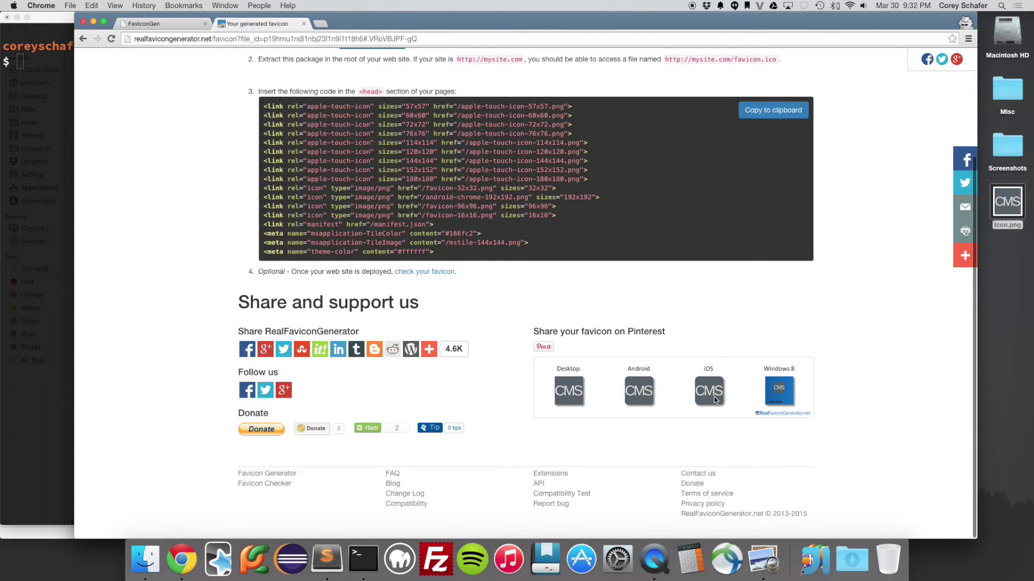
pyautogui.scroll(5, 495, 399)
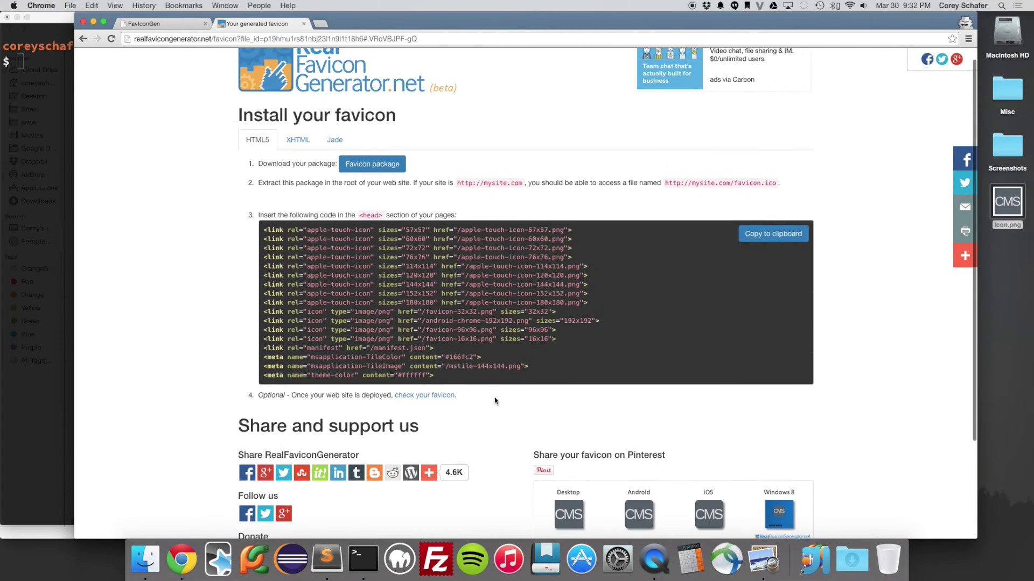
pyautogui.click(375, 168)
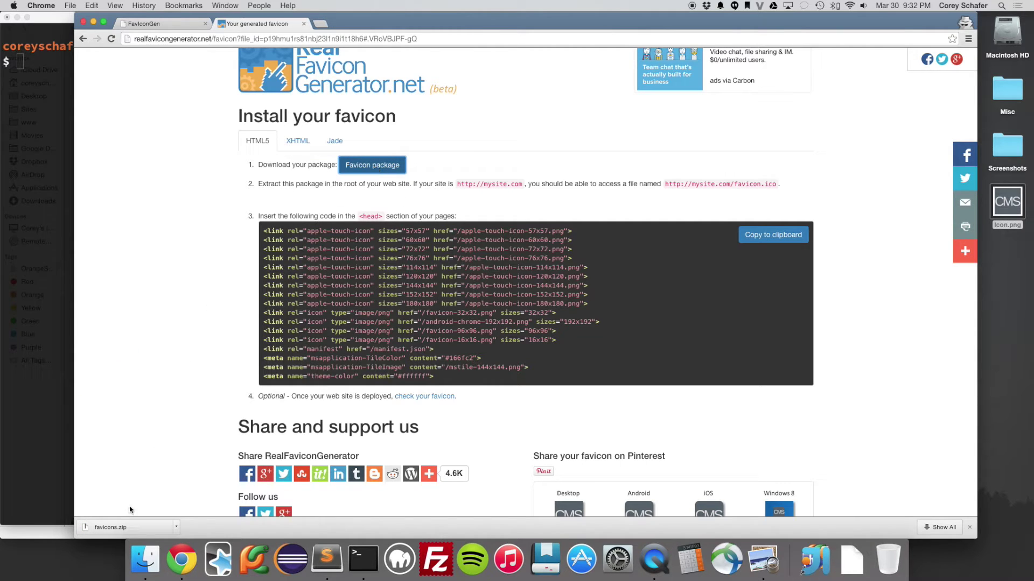
# Step: Extract favicons.zip and open the favicons folder in Downloads to inspect its 28 files
pyautogui.click(115, 529)
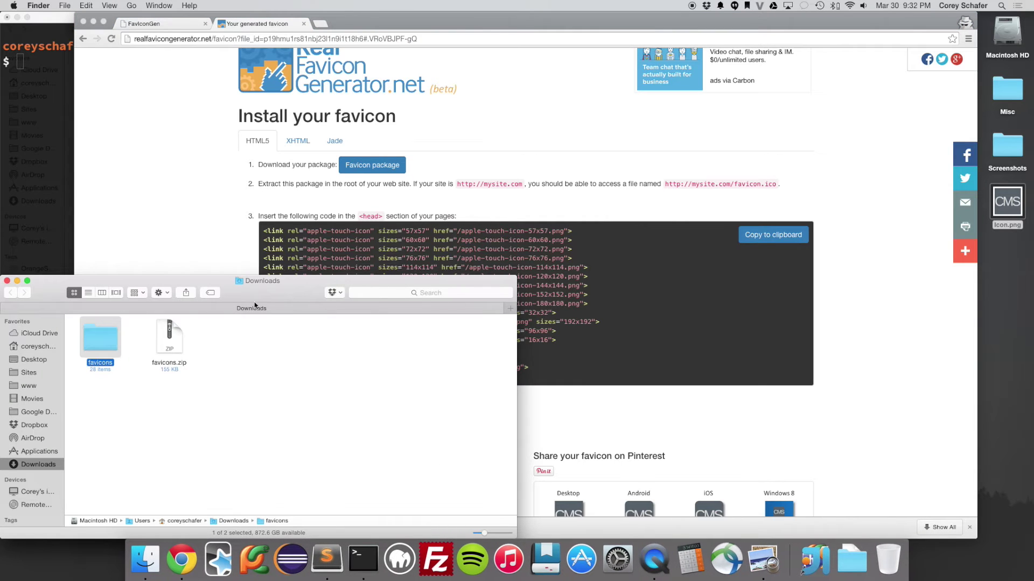
pyautogui.moveTo(290, 291); pyautogui.dragTo(559, 170)
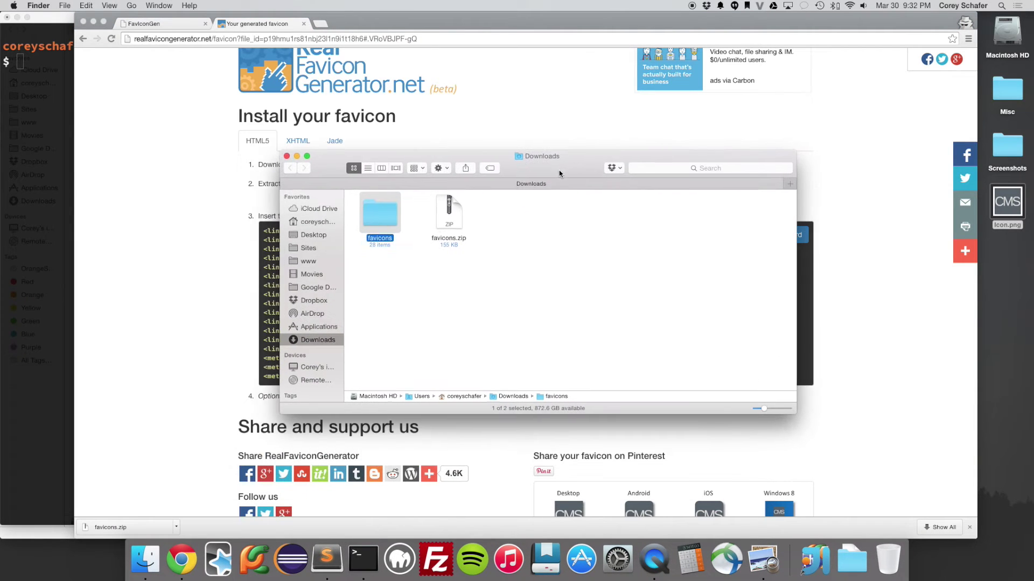
pyautogui.doubleClick(380, 215)
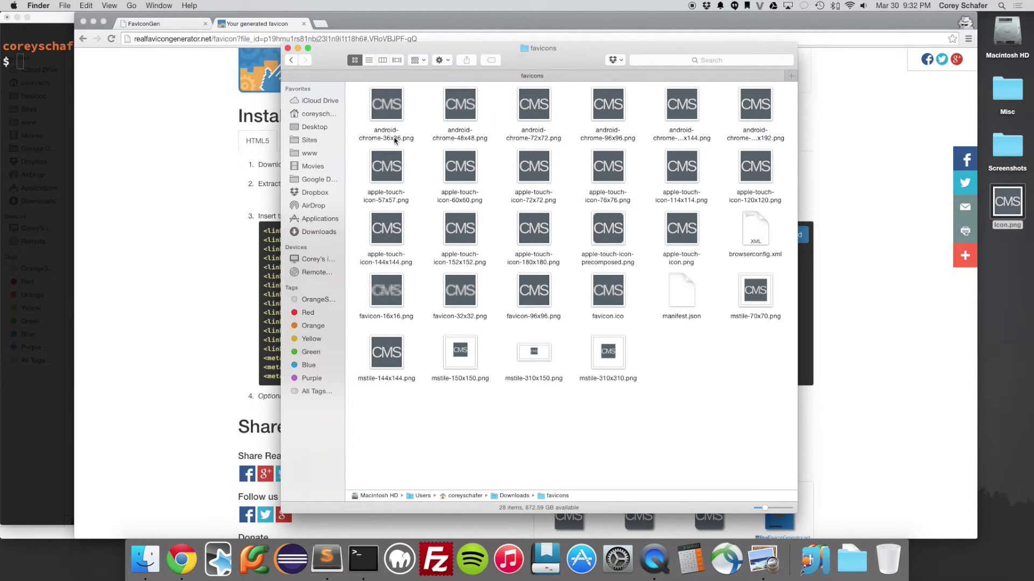
pyautogui.click(462, 195)
pyautogui.click(387, 199)
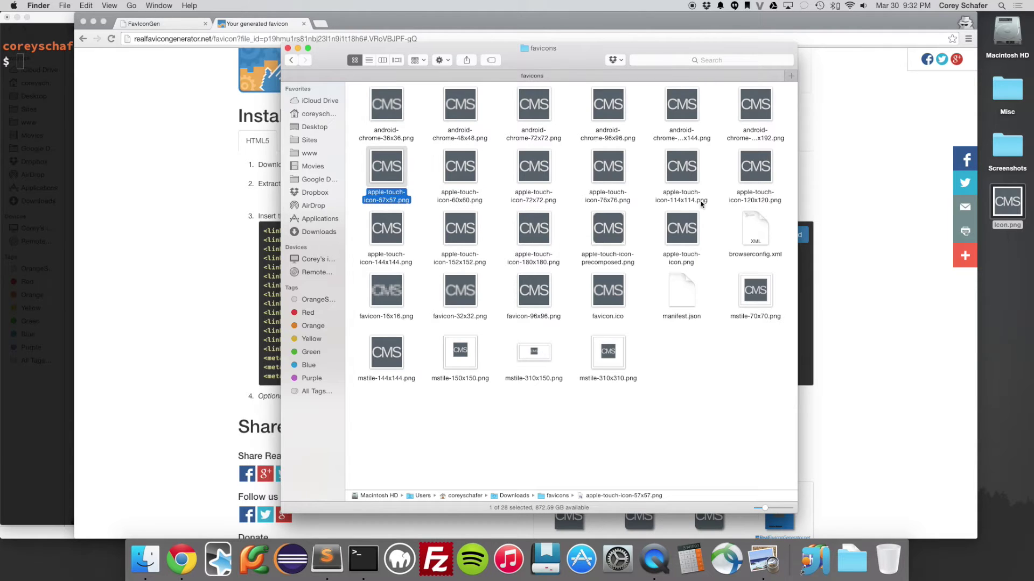
pyautogui.click(388, 136)
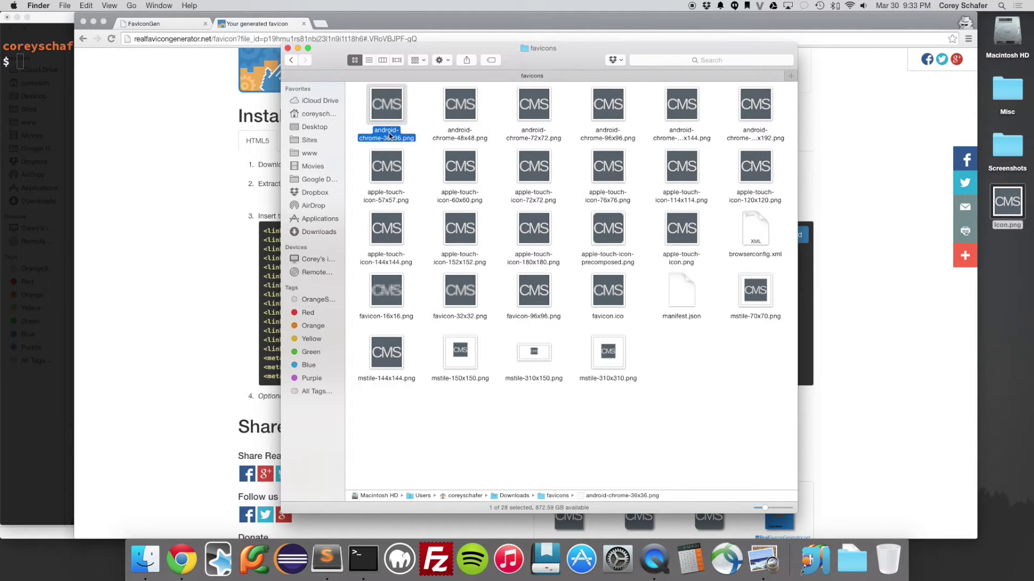
pyautogui.click(478, 322)
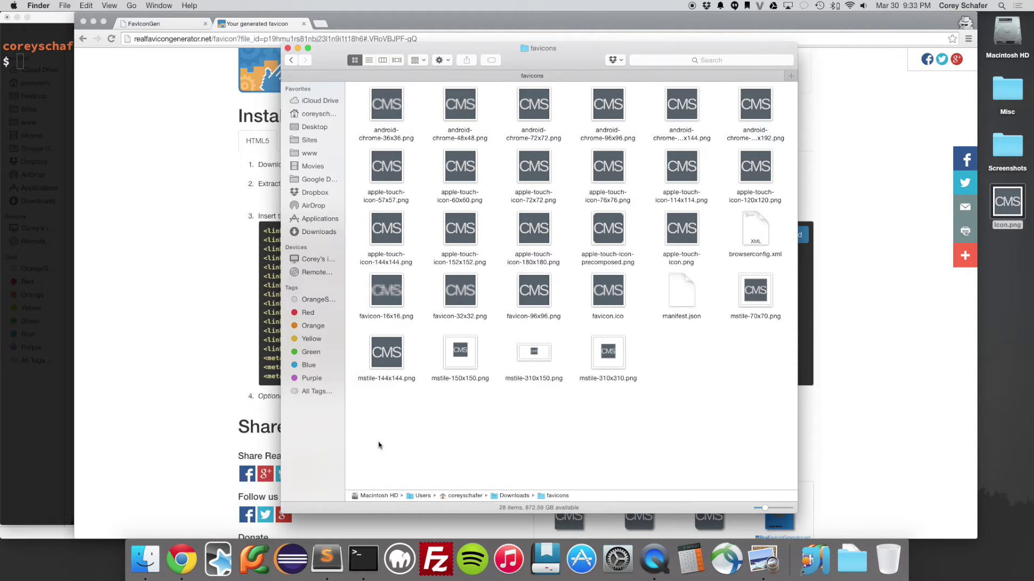
# Step: Copy all 28 favicon files into the FavIconGen site's app folder
pyautogui.moveTo(366, 430); pyautogui.dragTo(759, 105)
pyautogui.rightClick(754, 110)
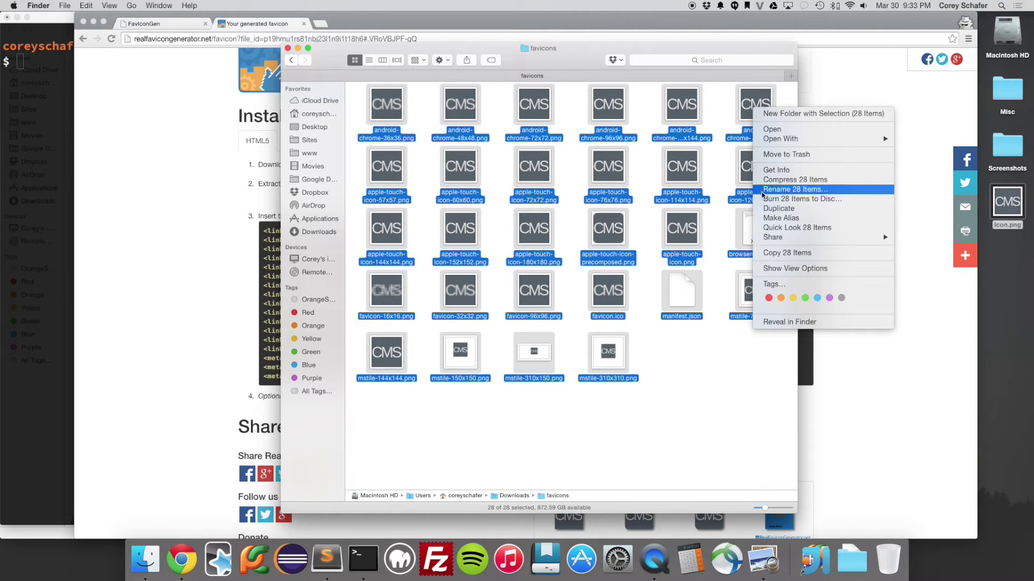
pyautogui.click(769, 253)
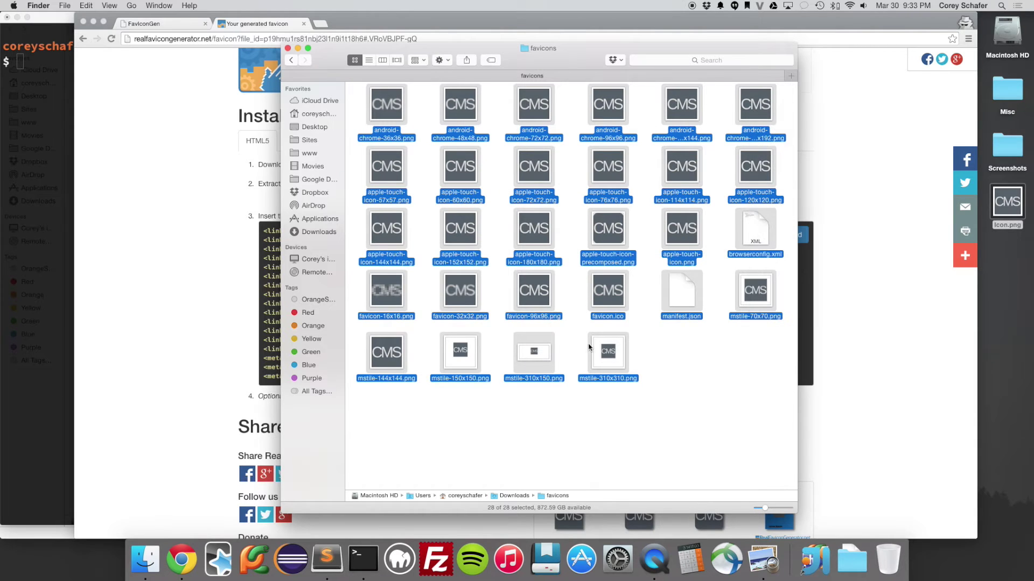
pyautogui.click(162, 564)
pyautogui.click(102, 494)
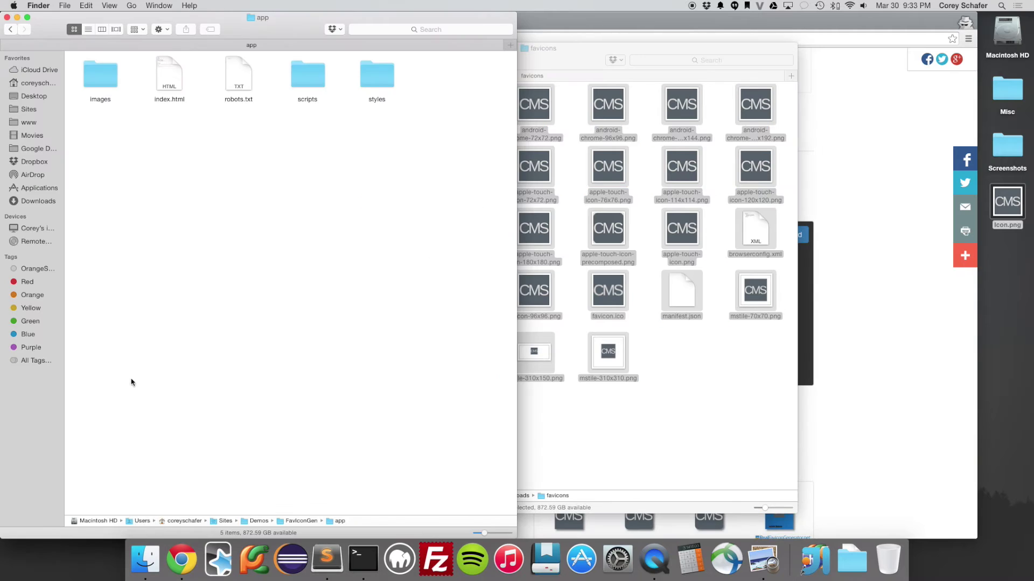
pyautogui.click(892, 406)
pyautogui.click(162, 21)
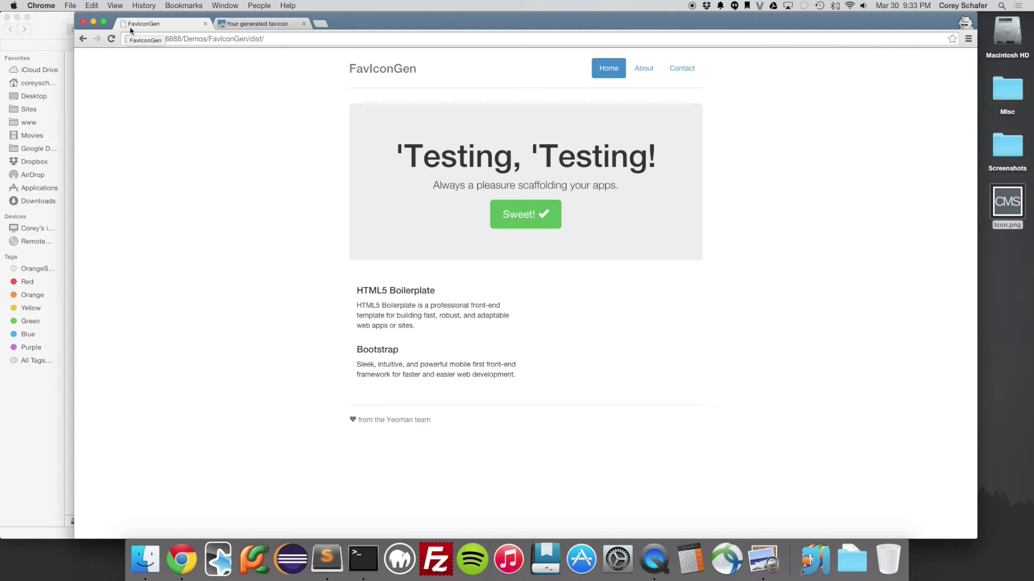
pyautogui.click(69, 446)
pyautogui.rightClick(166, 197)
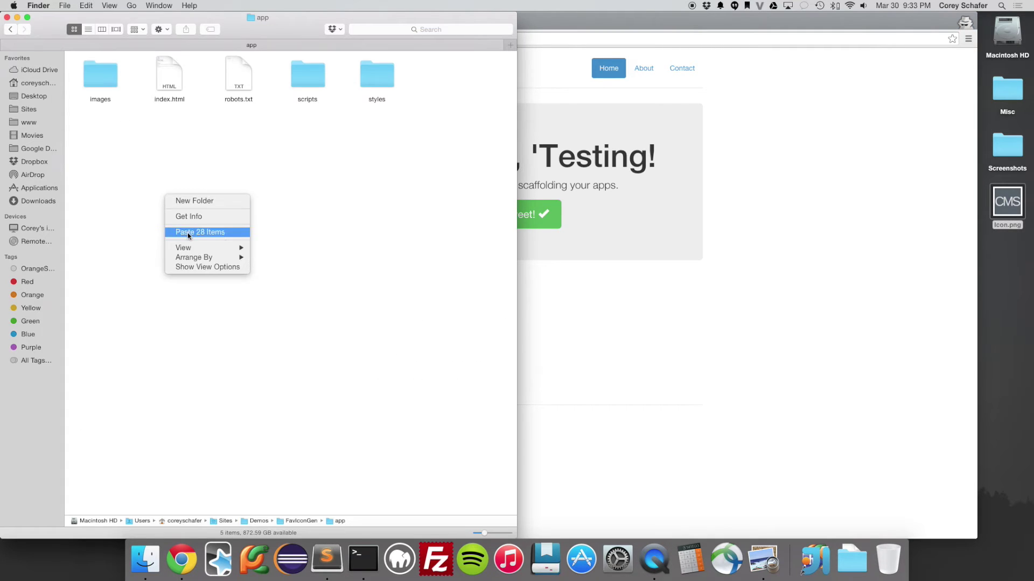
pyautogui.click(218, 232)
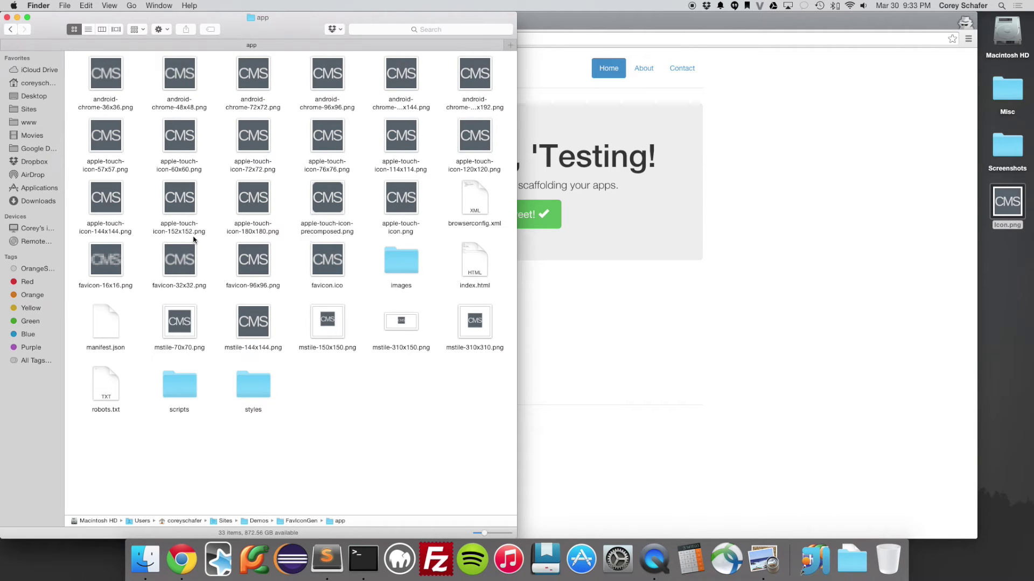
# Step: Copy the favicon HTML code from the RealFaviconGenerator install page to the clipboard
pyautogui.click(724, 358)
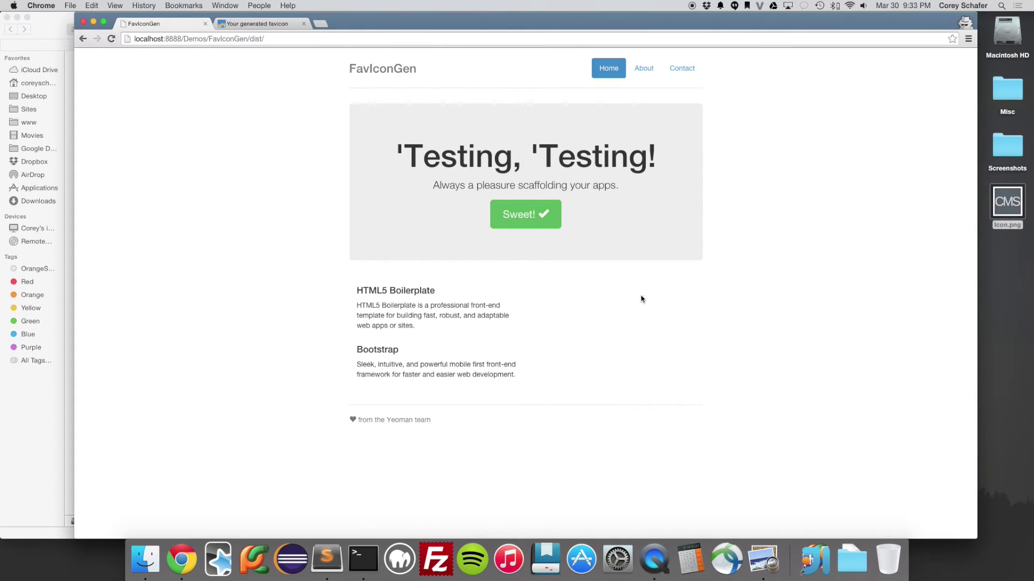
pyautogui.click(258, 24)
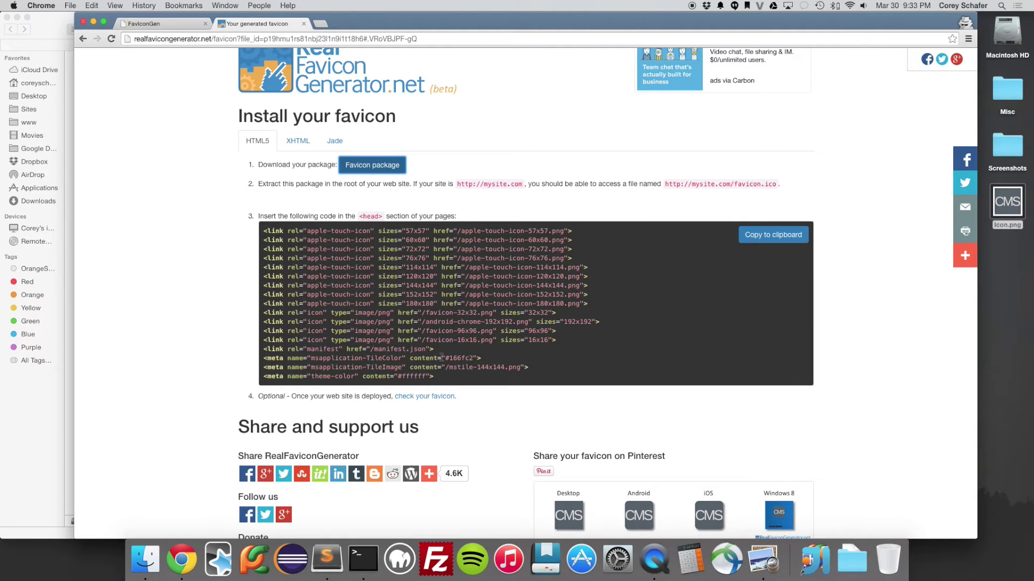
pyautogui.click(759, 237)
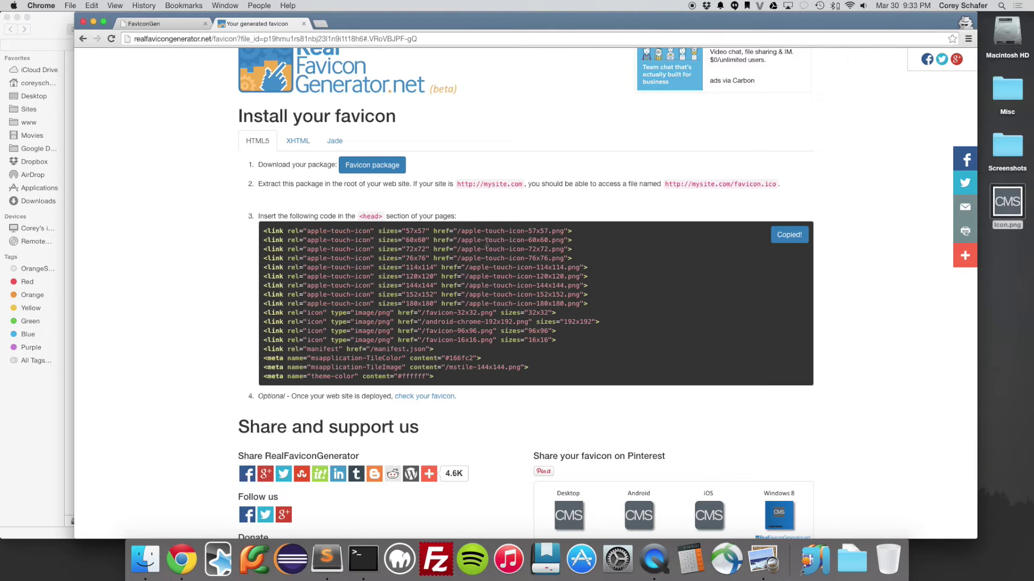
pyautogui.click(330, 565)
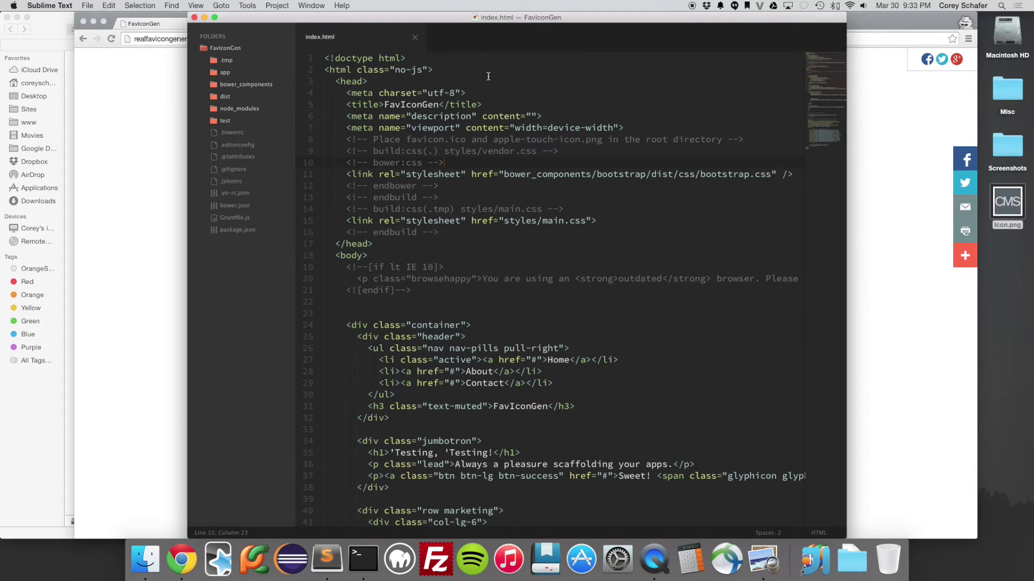
# Step: Paste the favicon tags below the viewport meta line in index.html, indent them, and save
pyautogui.click(631, 128)
pyautogui.press('Return')
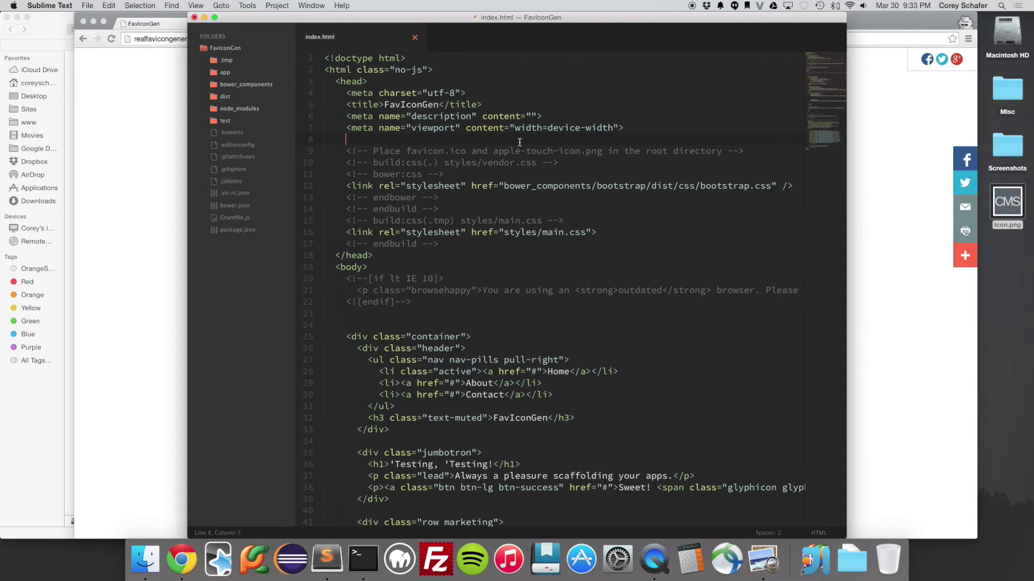
pyautogui.press('super+v')
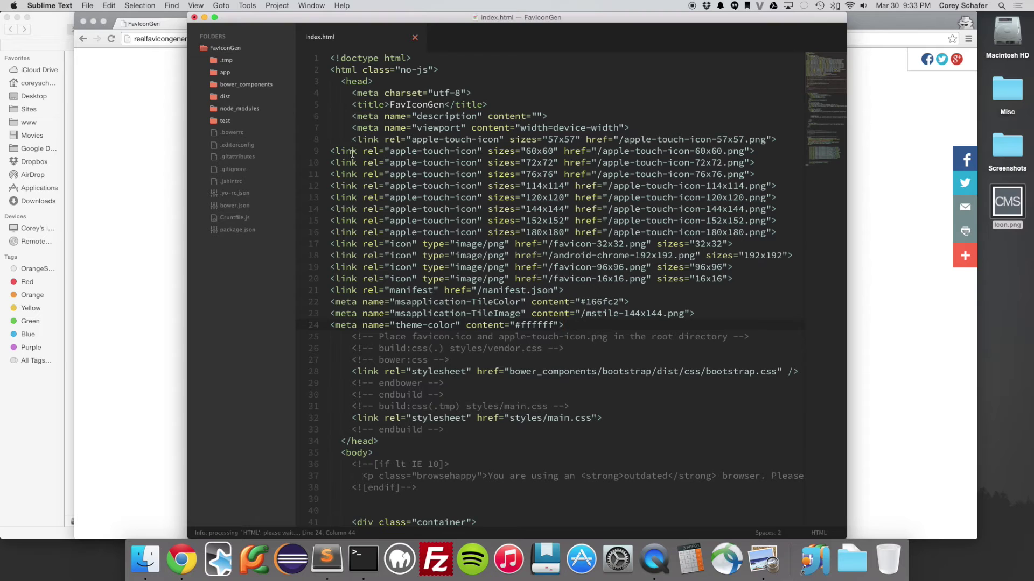
pyautogui.moveTo(330, 151); pyautogui.dragTo(570, 325)
pyautogui.press('Tab')
pyautogui.press('Tab')
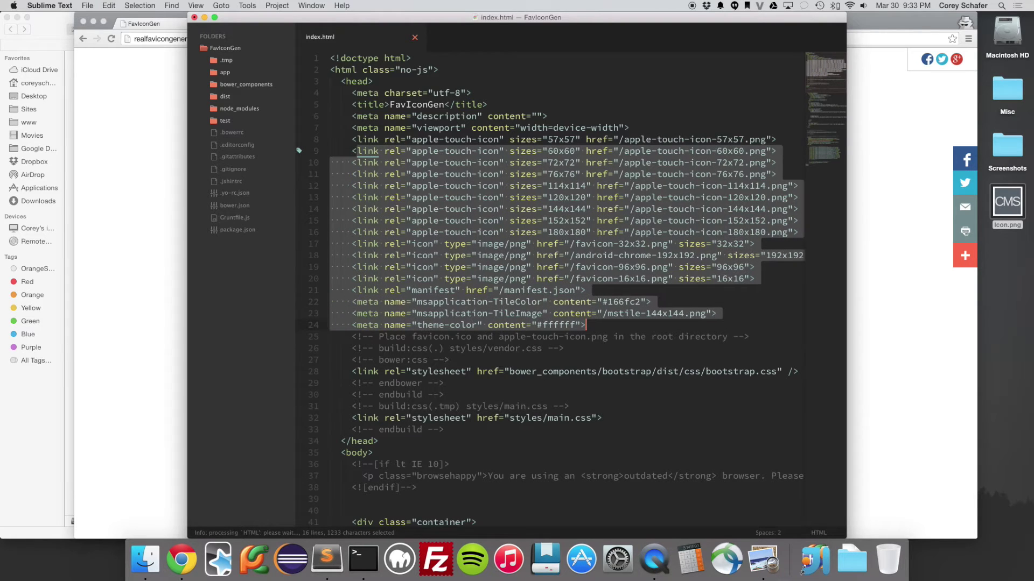
pyautogui.press('super+s')
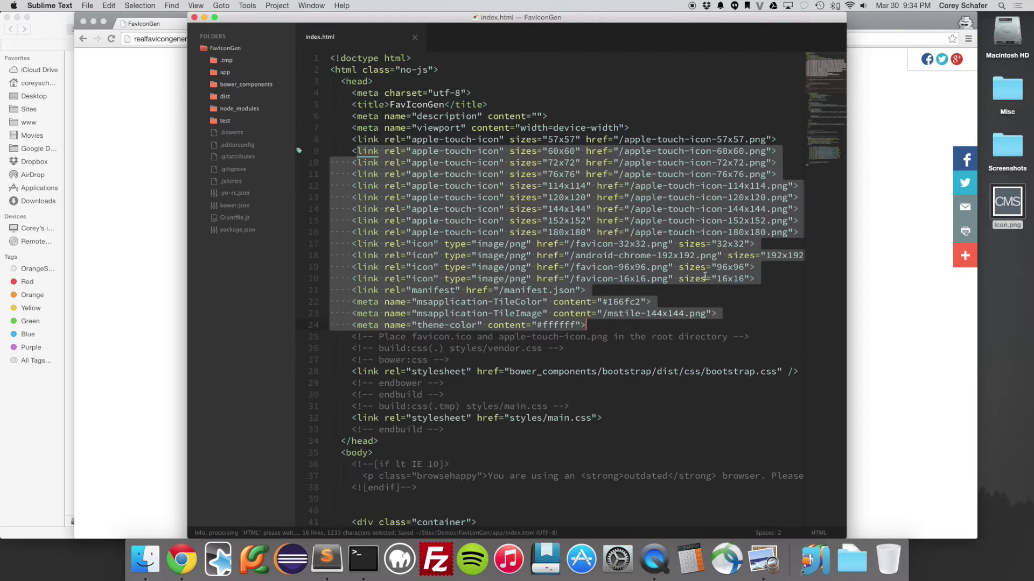
pyautogui.click(633, 105)
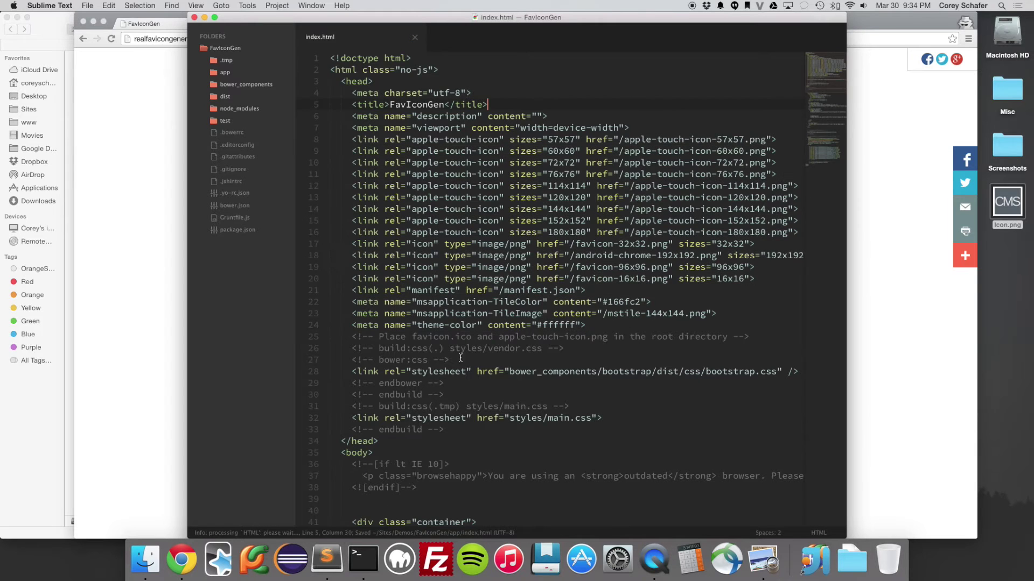
pyautogui.click(347, 558)
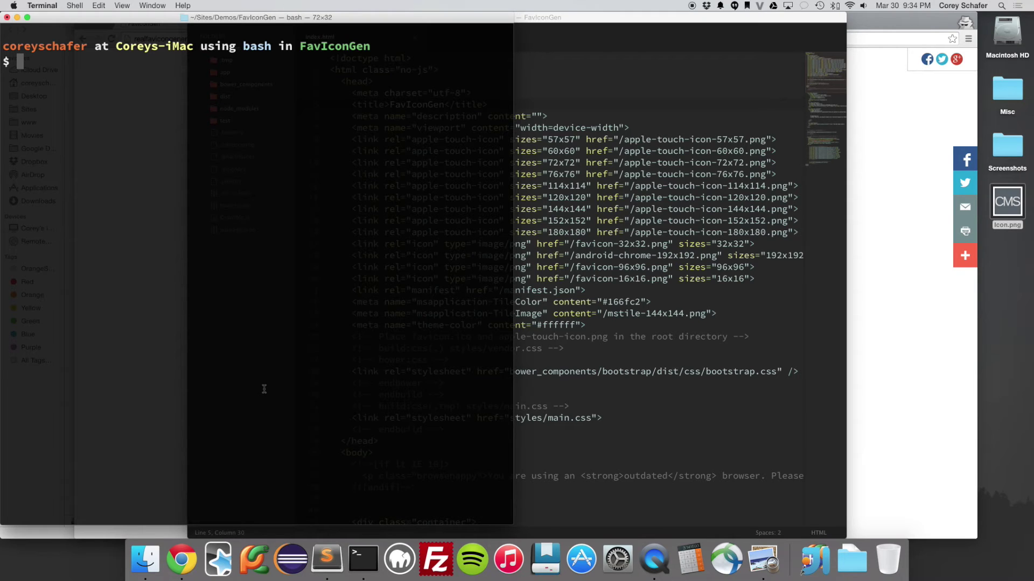
# Step: Run grunt build to rebuild the site with the favicons into dist
pyautogui.write('grunt build')
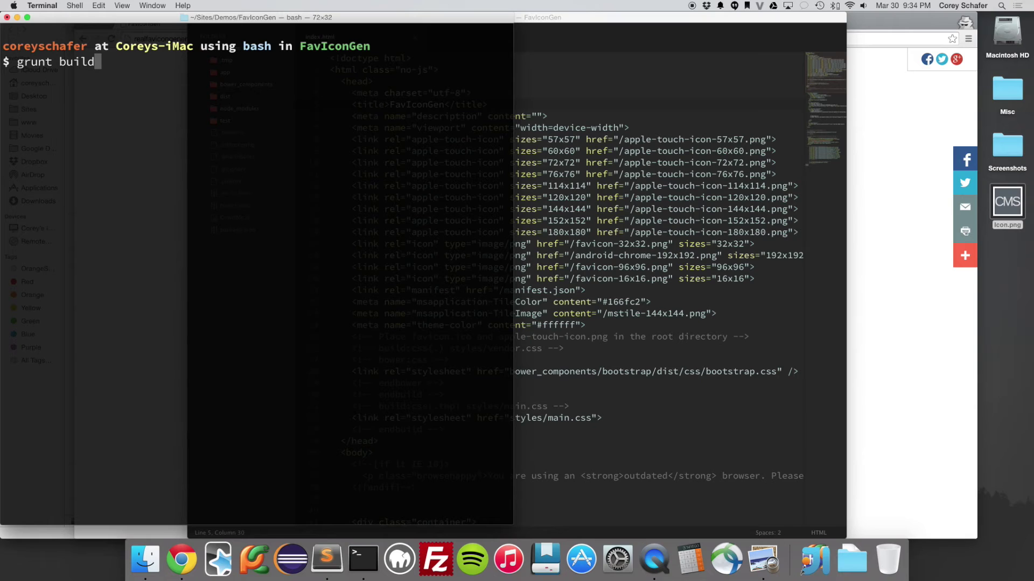
pyautogui.press('Return')
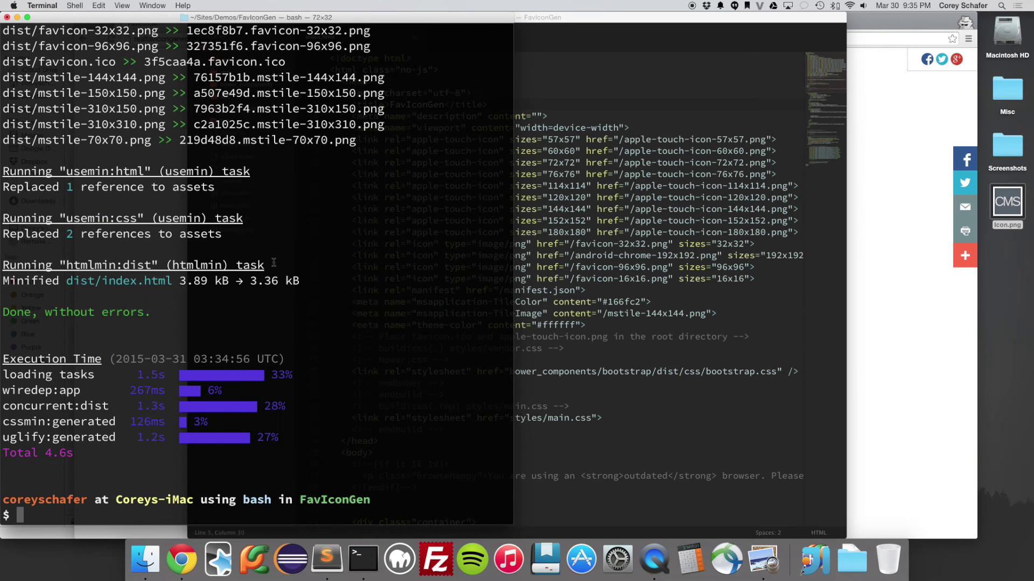
# Step: Load the rebuilt FavIconGen site in Chrome, then return to index.html in Sublime Text
pyautogui.click(871, 241)
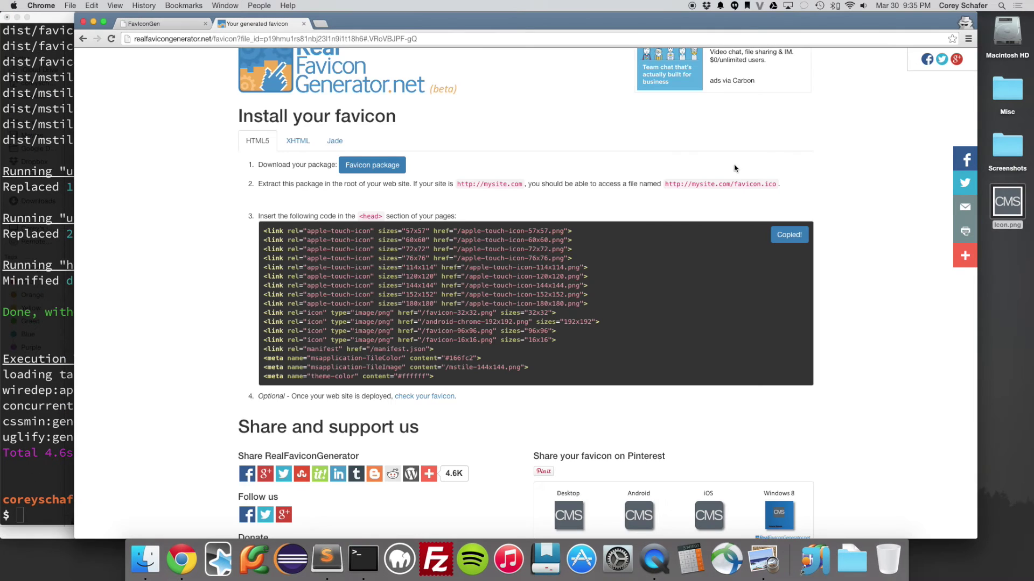
pyautogui.click(162, 24)
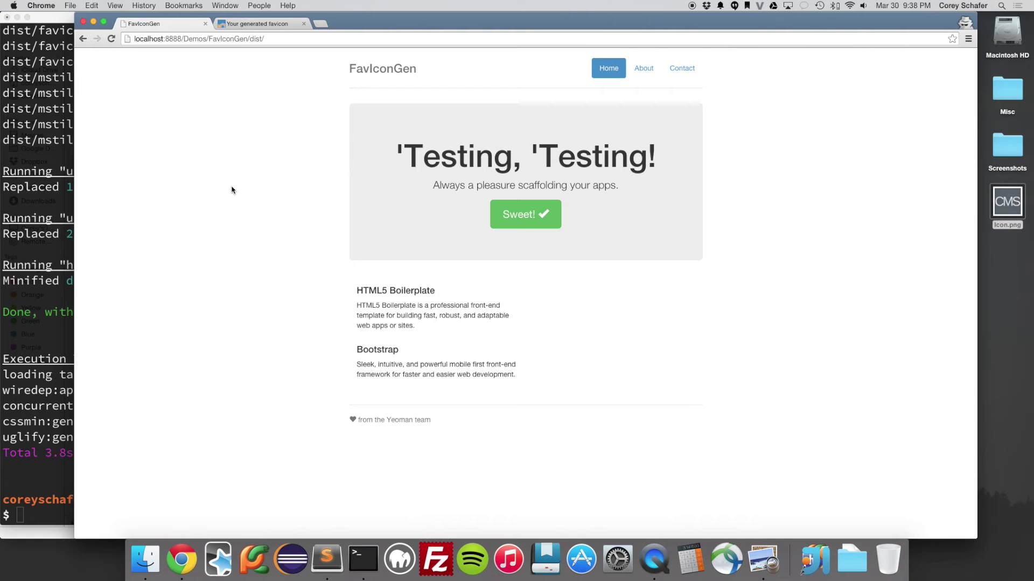
pyautogui.click(327, 560)
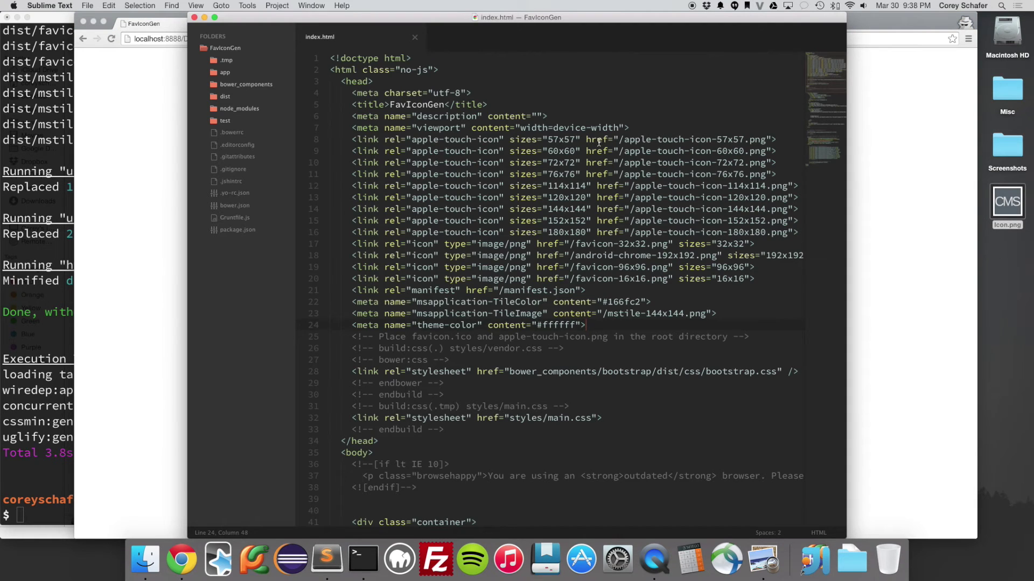
# Step: Multi-select every ="/ path prefix in the head, delete the slashes, and save index.html
pyautogui.moveTo(607, 140); pyautogui.dragTo(625, 140)
pyautogui.press('super+d')
pyautogui.press('super+d')
pyautogui.press('super+d')
pyautogui.press('super+d')
pyautogui.press('super+d')
pyautogui.press('super+d')
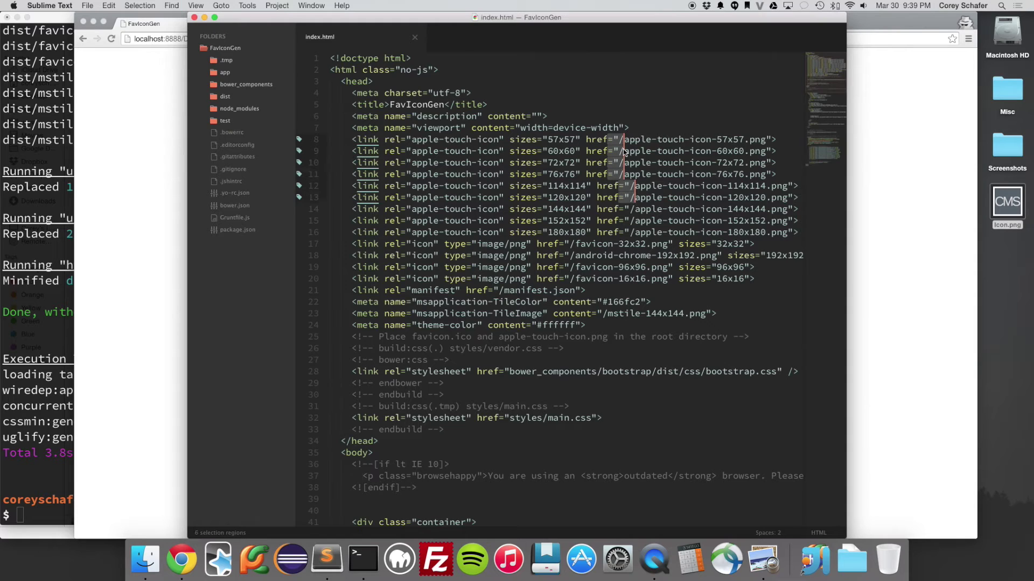
pyautogui.press('super+d')
pyautogui.press('super+d')
pyautogui.press('super+d')
pyautogui.press('super+d')
pyautogui.press('super+d')
pyautogui.press('super+d')
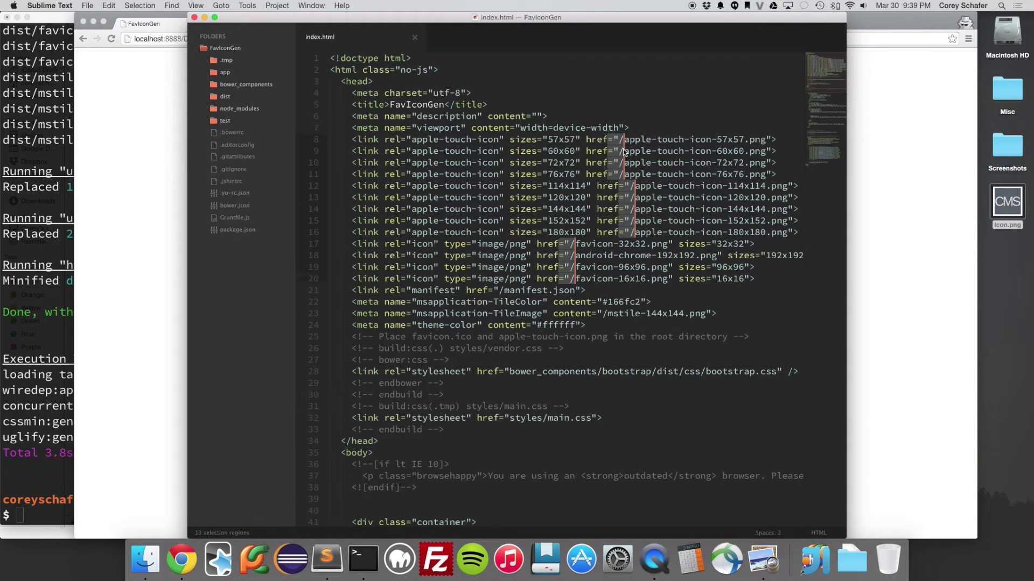
pyautogui.press('super+d')
pyautogui.press('super+d')
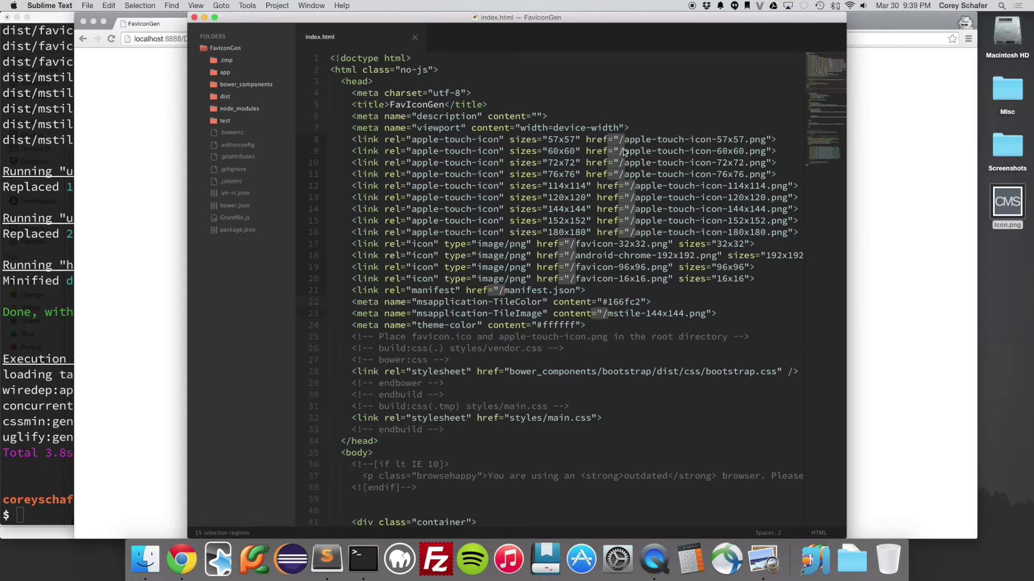
pyautogui.press('Right')
pyautogui.press('BackSpace')
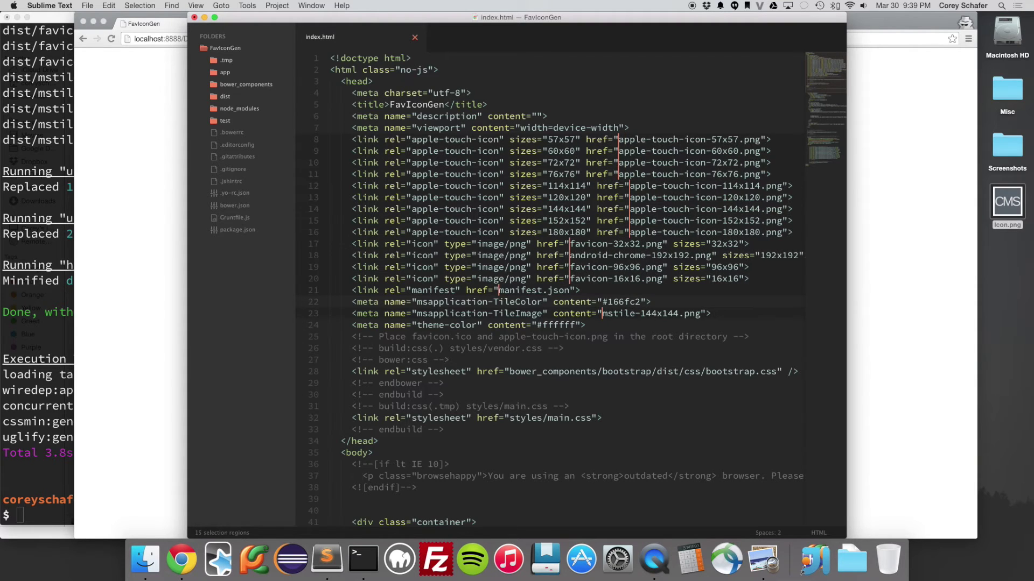
pyautogui.press('super+s')
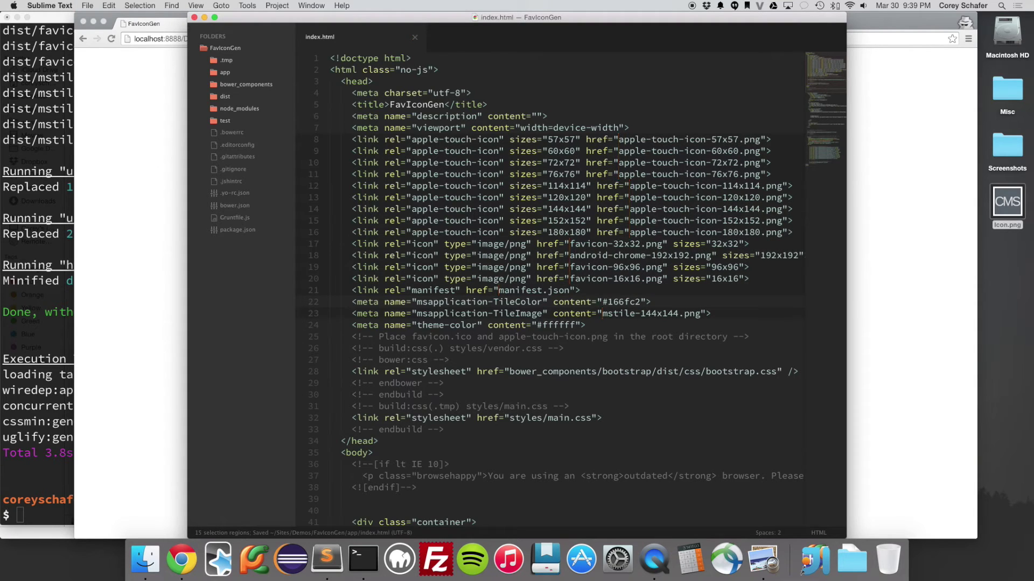
pyautogui.click(634, 175)
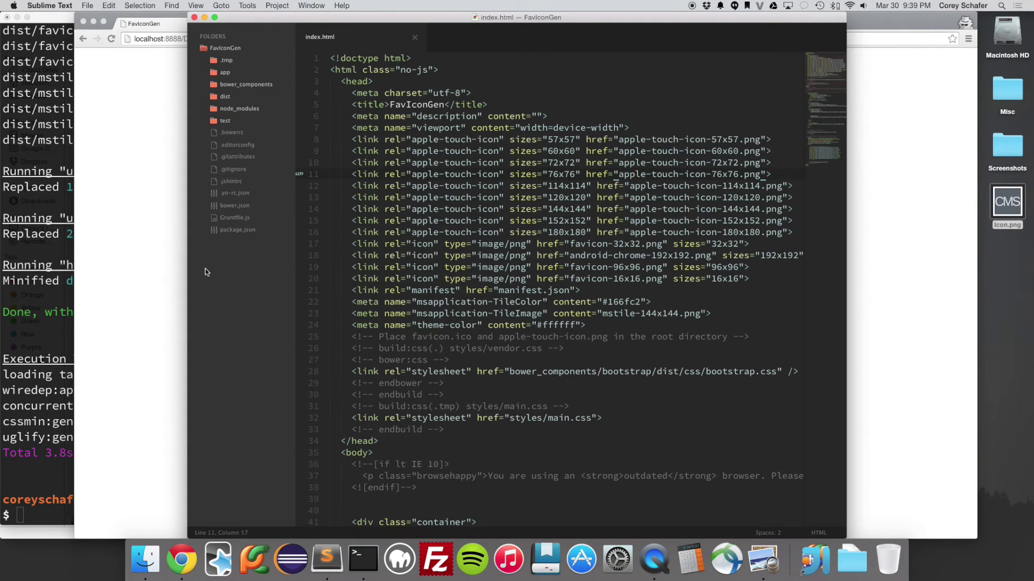
pyautogui.press('super+Tab')
# Step: Rerun grunt build and reload the local FavIconGen site to show the new CMS favicon
pyautogui.press('Up')
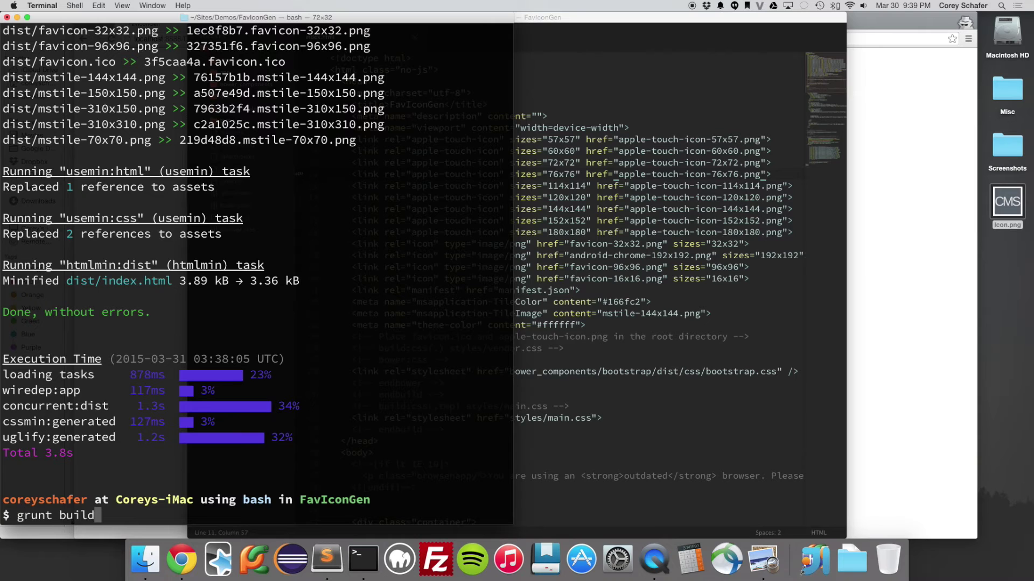
pyautogui.press('Return')
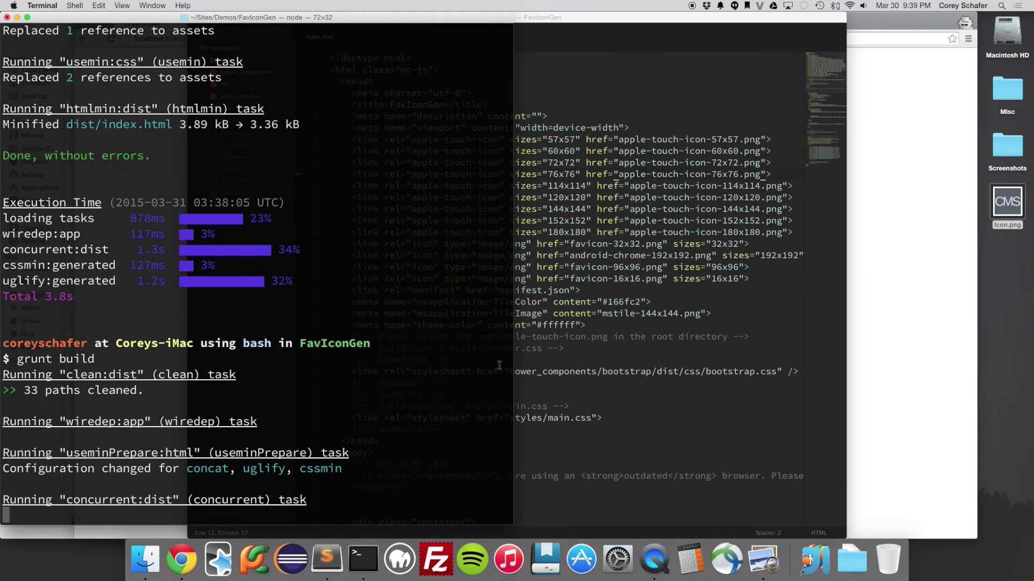
pyautogui.click(929, 345)
pyautogui.press('super+r')
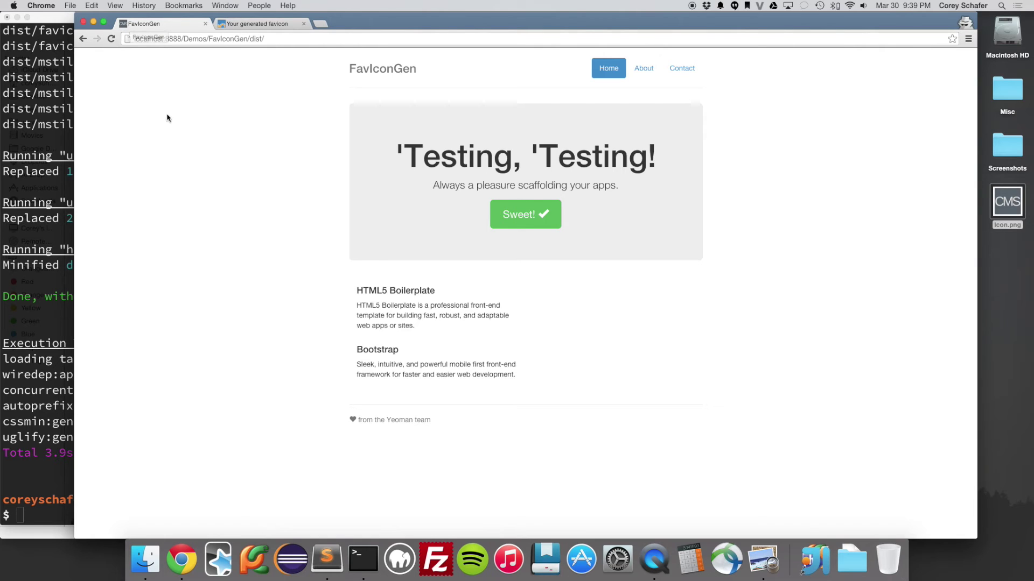
pyautogui.click(276, 40)
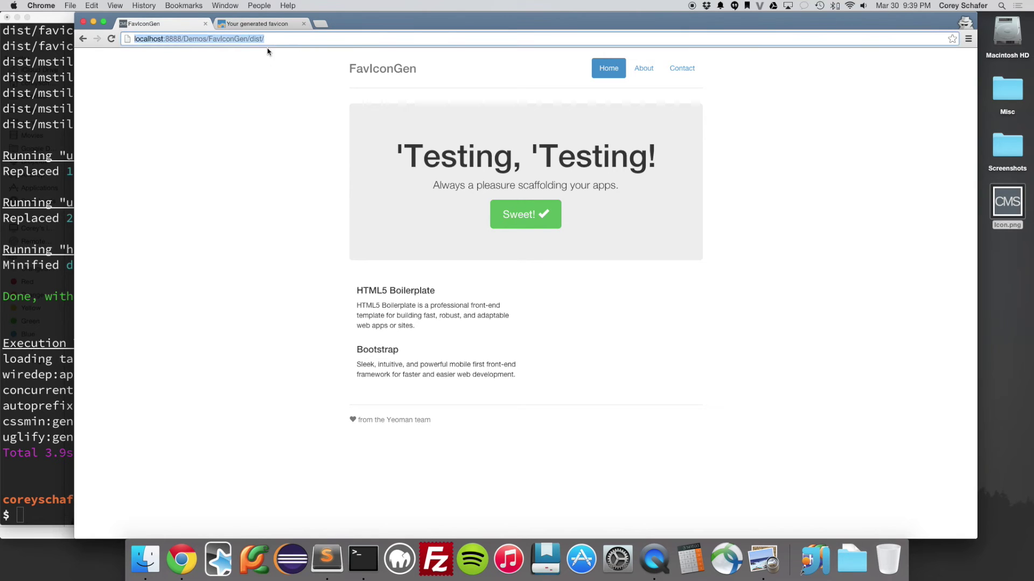
pyautogui.click(272, 39)
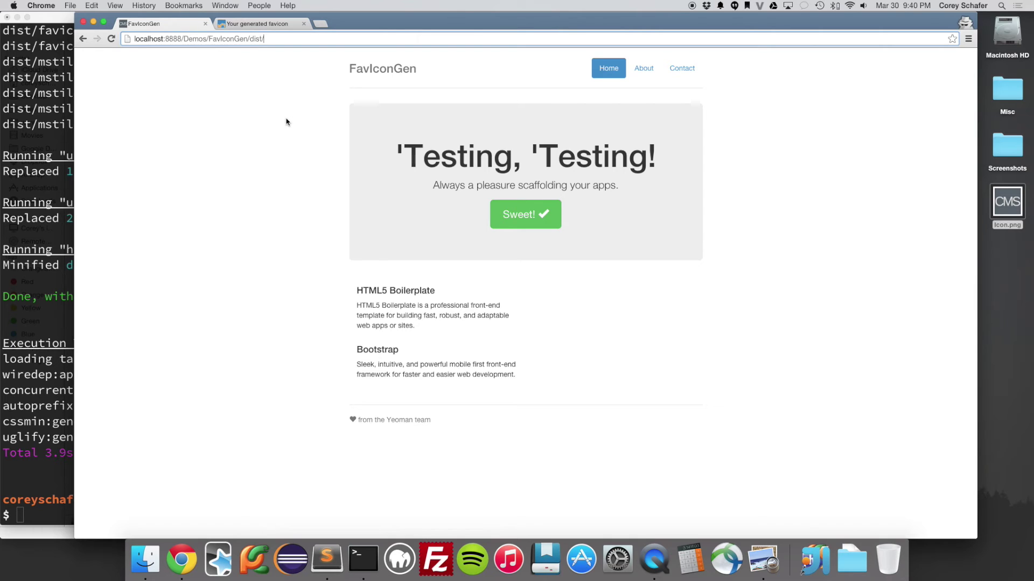
pyautogui.click(274, 137)
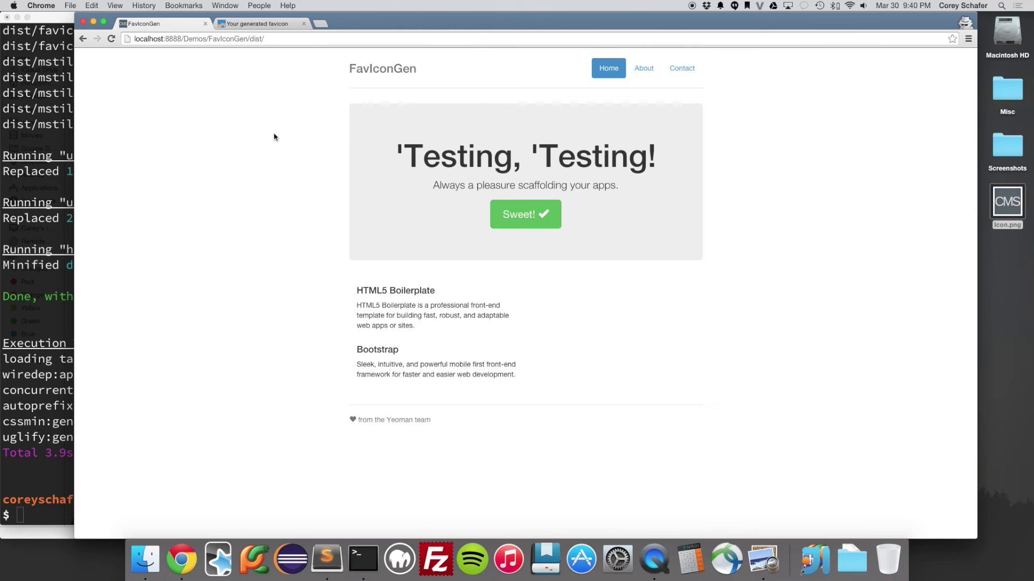
# Step: Go from the generated favicon page to the RealFaviconGenerator home page's Check your favicon section
pyautogui.click(264, 24)
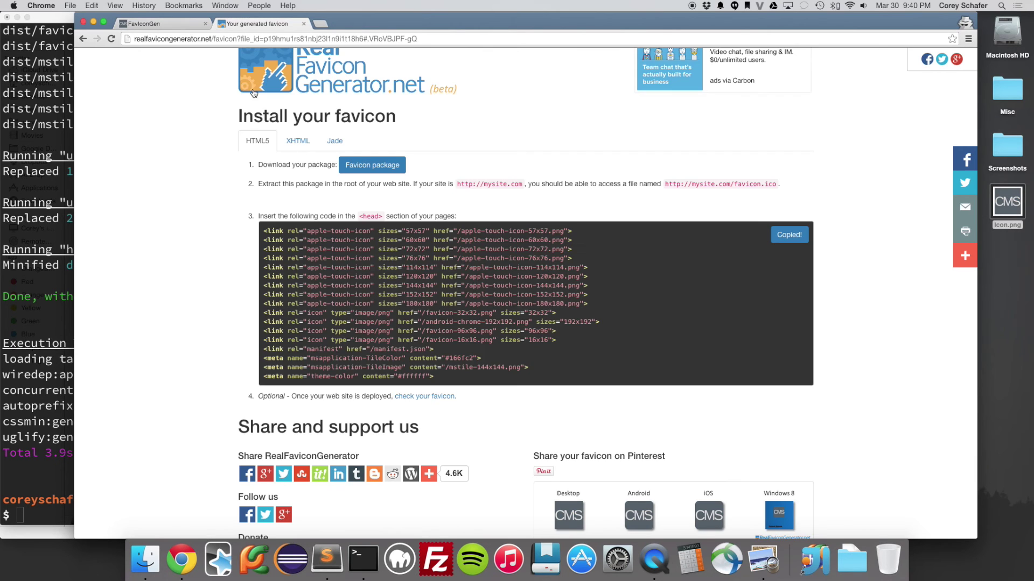
pyautogui.click(279, 82)
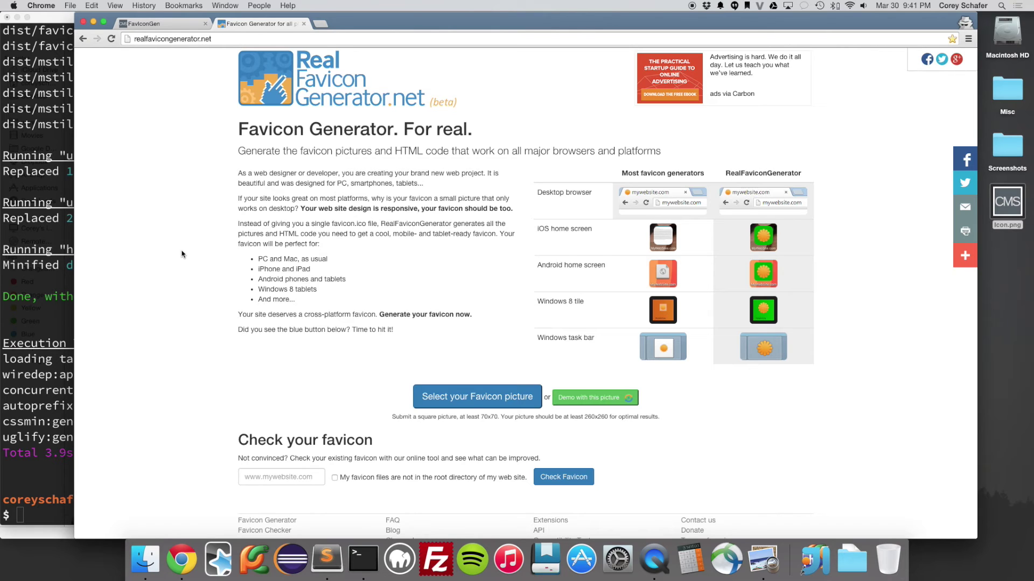
pyautogui.click(290, 476)
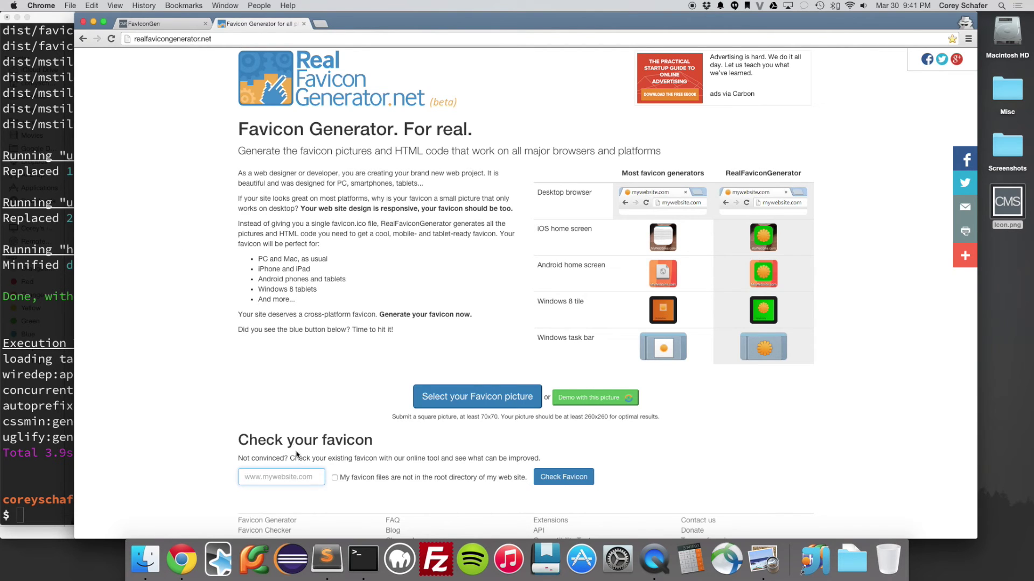
pyautogui.moveTo(237, 440); pyautogui.dragTo(374, 440)
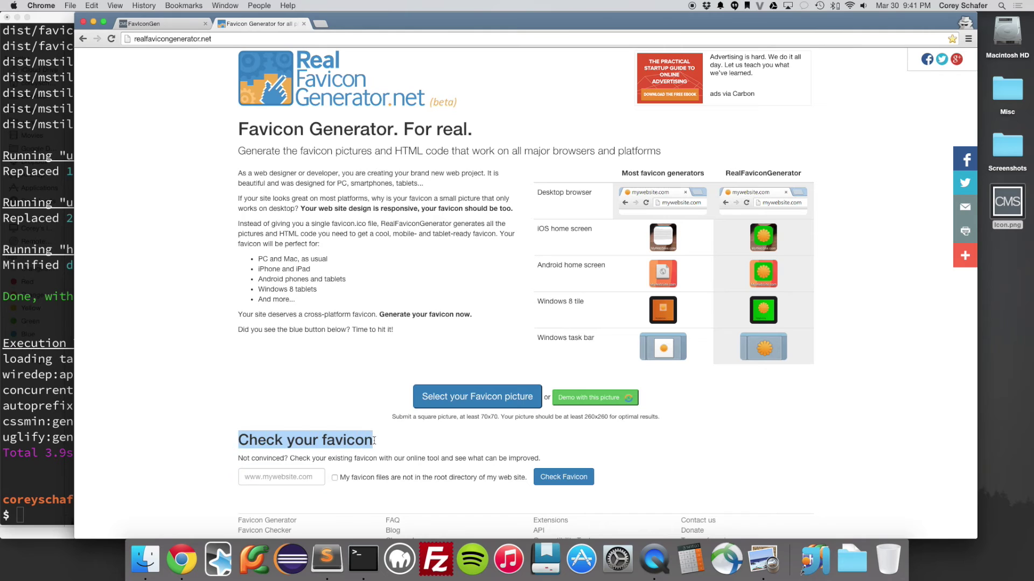
pyautogui.click(375, 451)
# Step: Enter coreyms.com as the site to check and run the favicon check
pyautogui.scroll(-1, 341, 455)
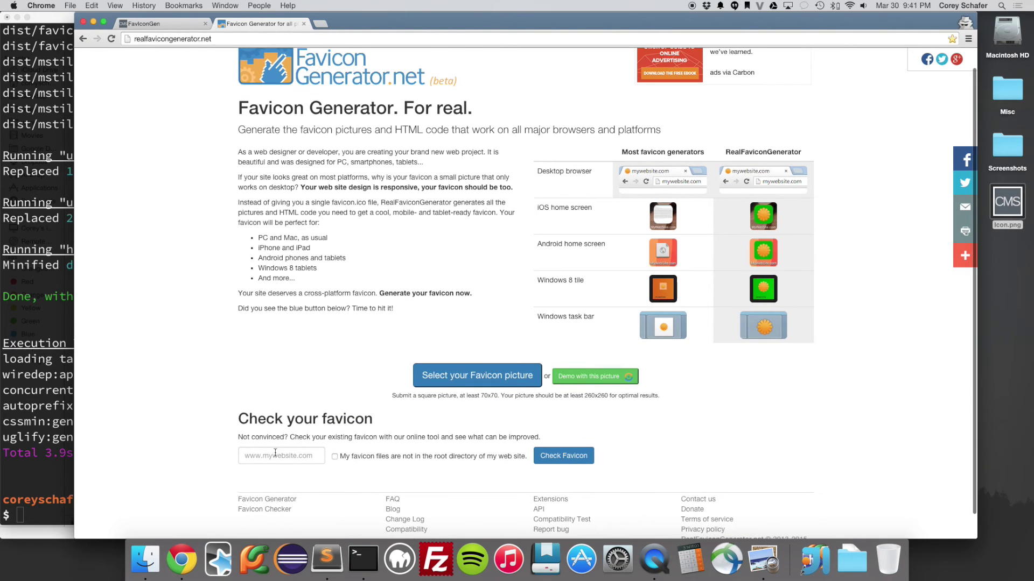
pyautogui.click(305, 450)
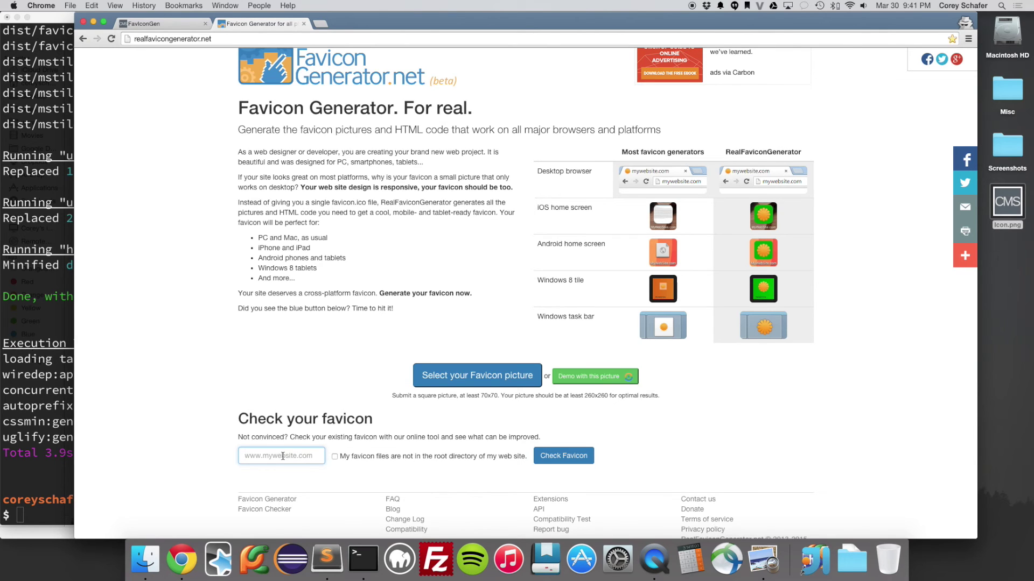
pyautogui.write('coreyms.com')
pyautogui.click(563, 460)
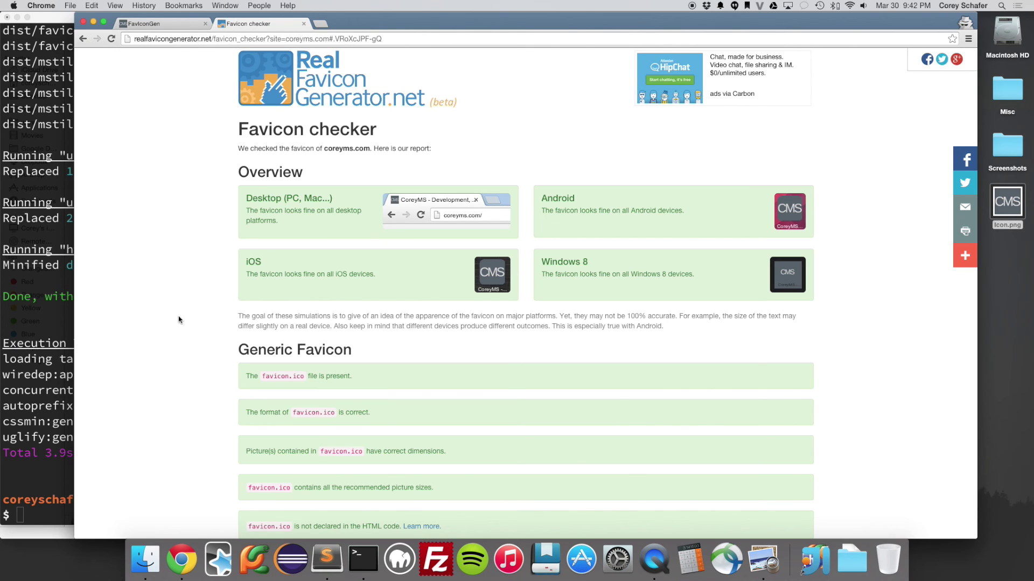
# Step: Scroll through the coreyms.com favicon report, including the favicon.ico checks, and back up
pyautogui.scroll(-3, 323, 225)
pyautogui.scroll(-2, 379, 233)
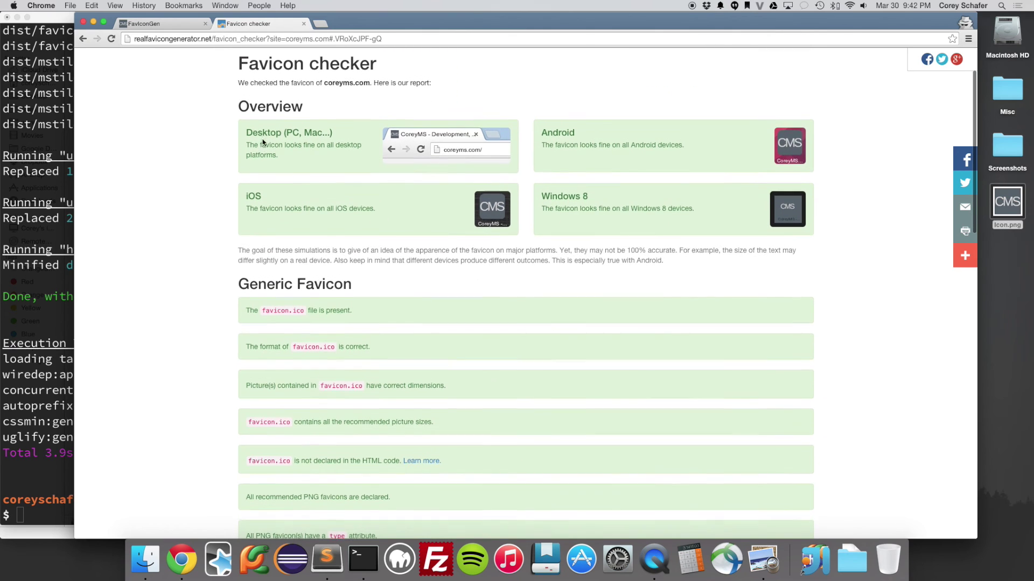
pyautogui.scroll(1, 320, 157)
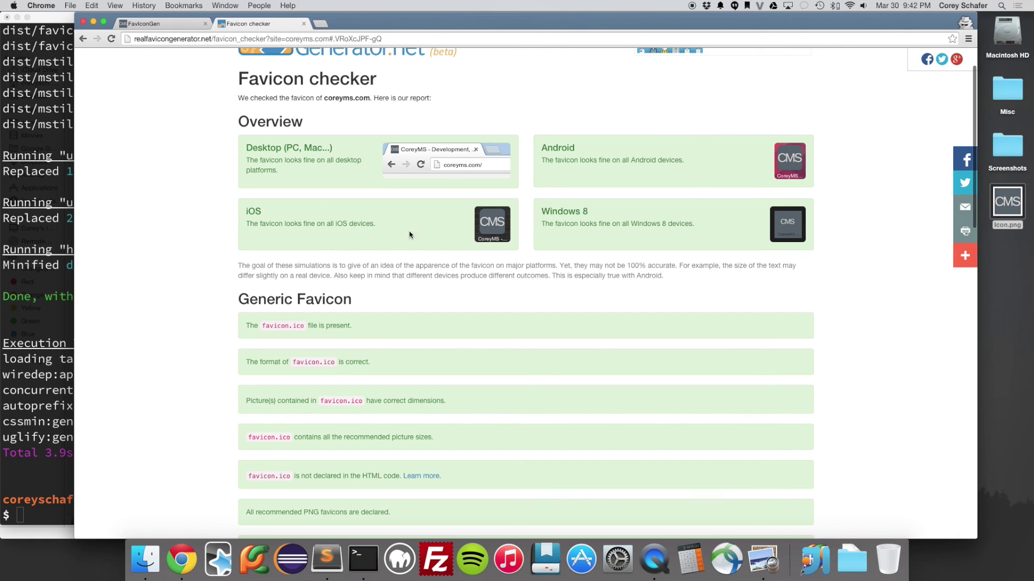
pyautogui.scroll(-1, 354, 218)
pyautogui.scroll(-5, 353, 218)
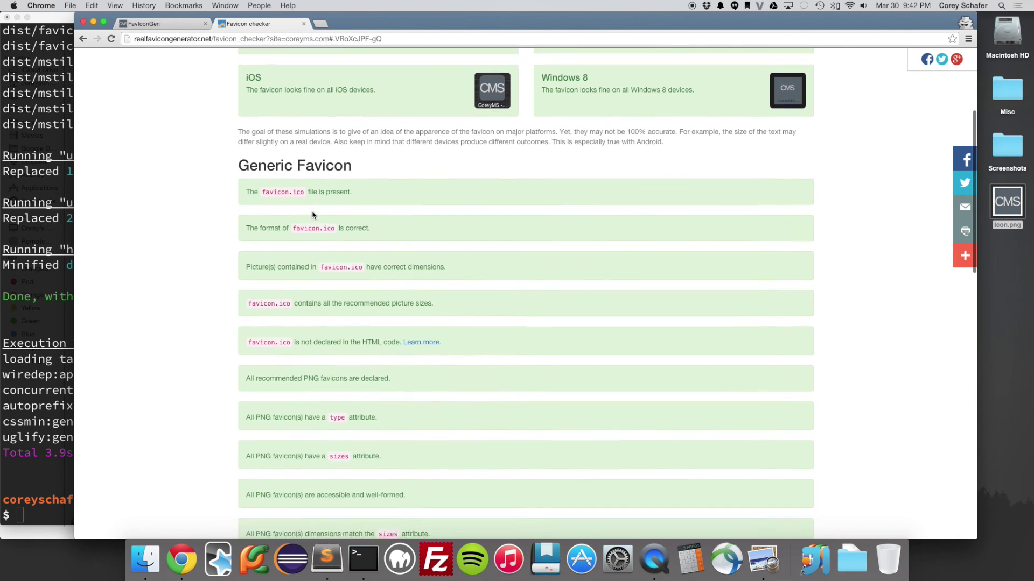
pyautogui.scroll(-2, 316, 279)
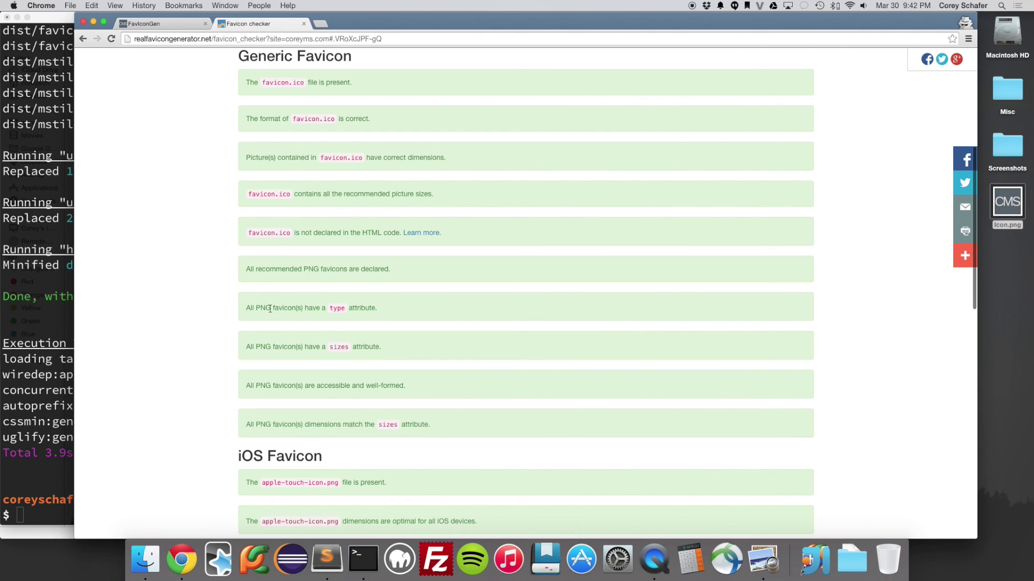
pyautogui.scroll(-10, 258, 309)
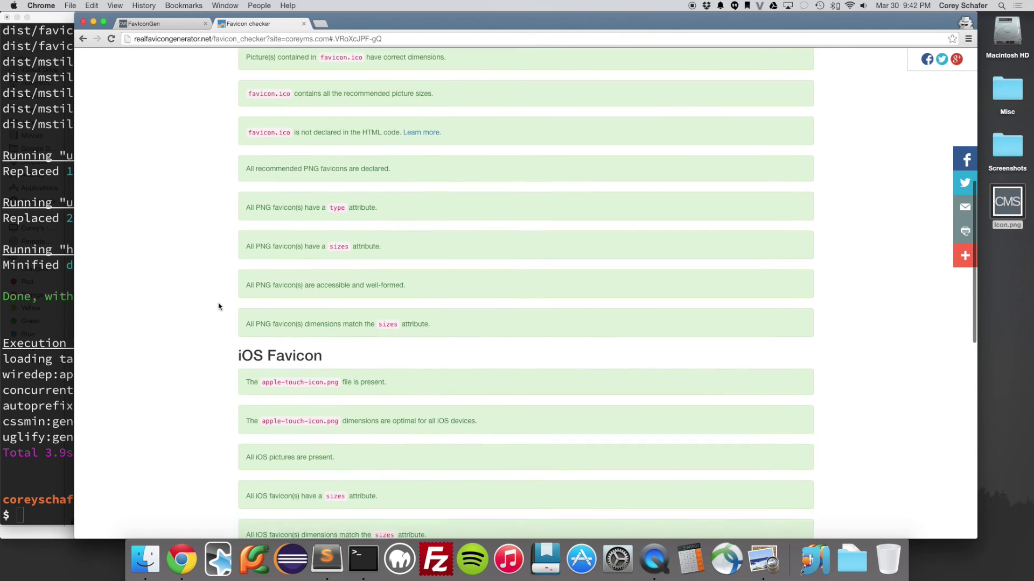
pyautogui.scroll(20, 201, 318)
pyautogui.scroll(2, 203, 320)
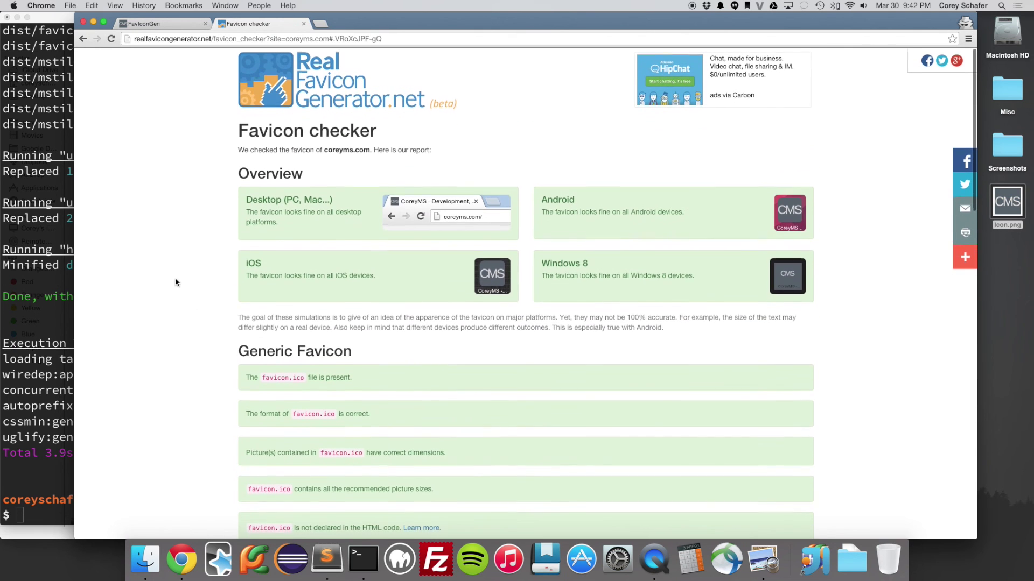